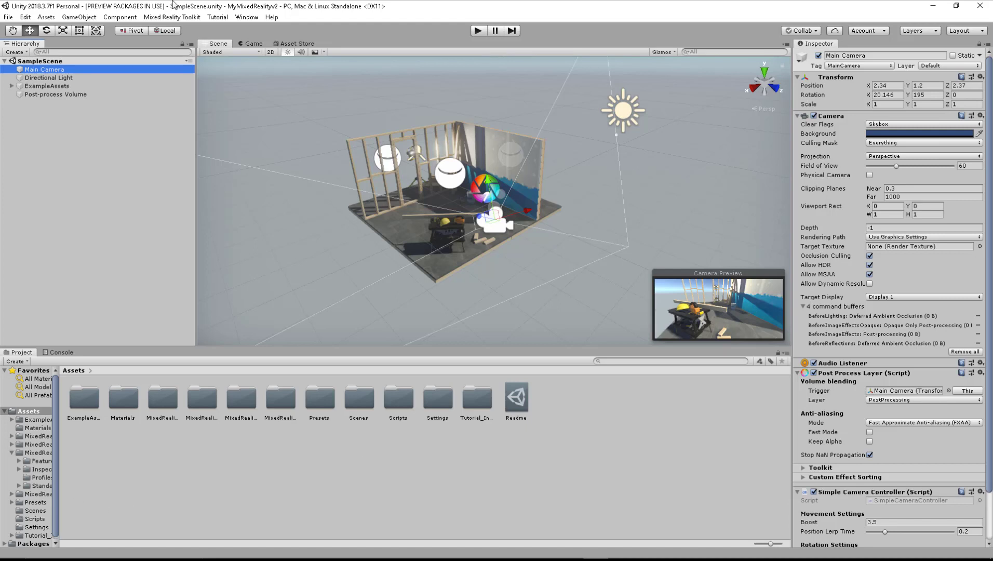
click(46, 17)
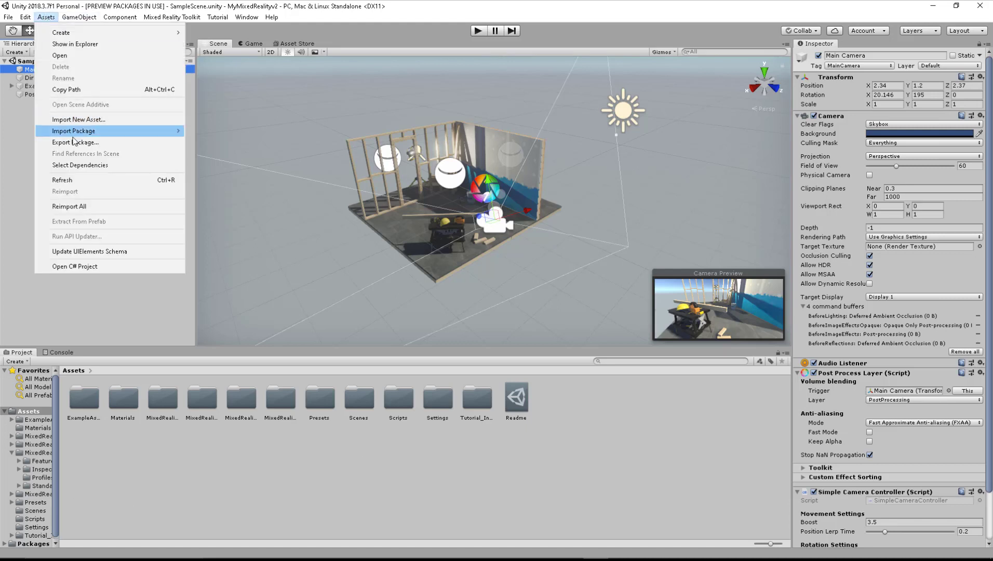
click(204, 136)
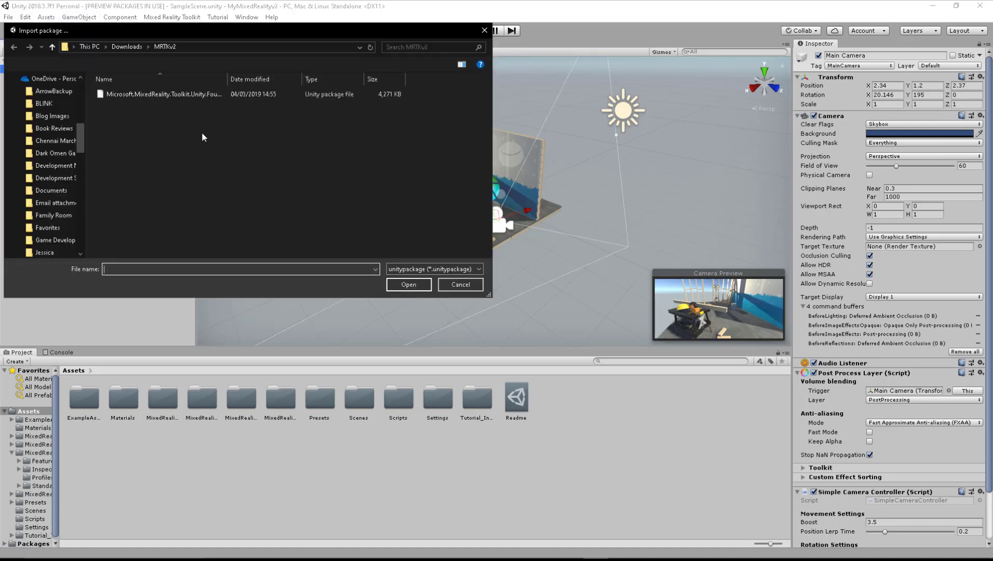
click(166, 95)
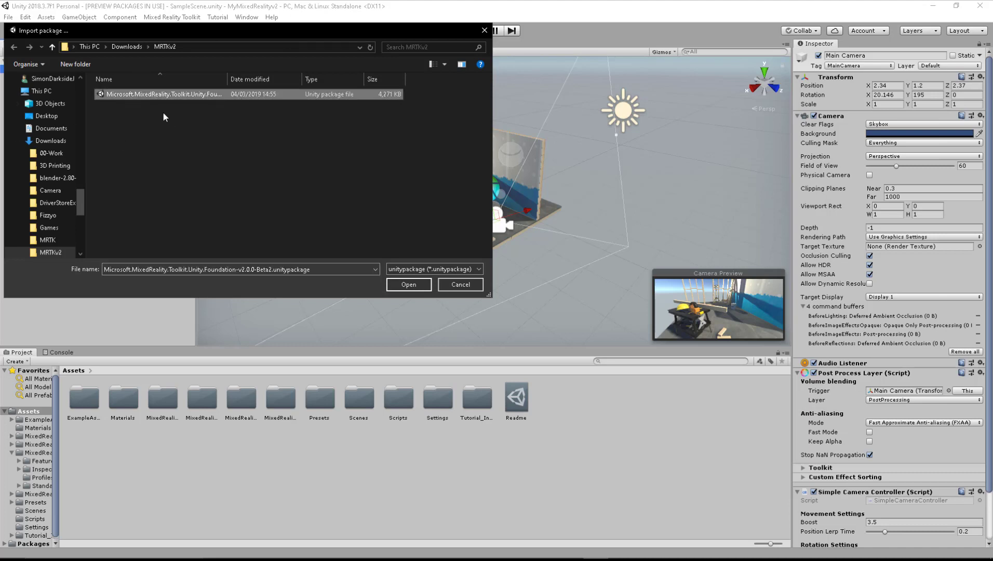
click(460, 284)
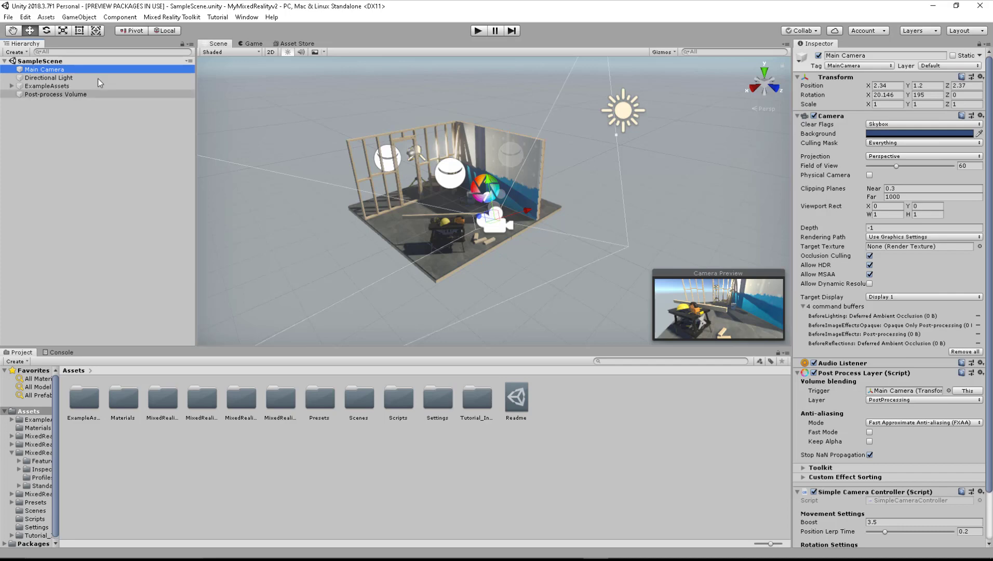
Configure the scene for the Mixed Reality Toolkit, and expand the generated MixedRealityPlayspace object in the scene
click(171, 17)
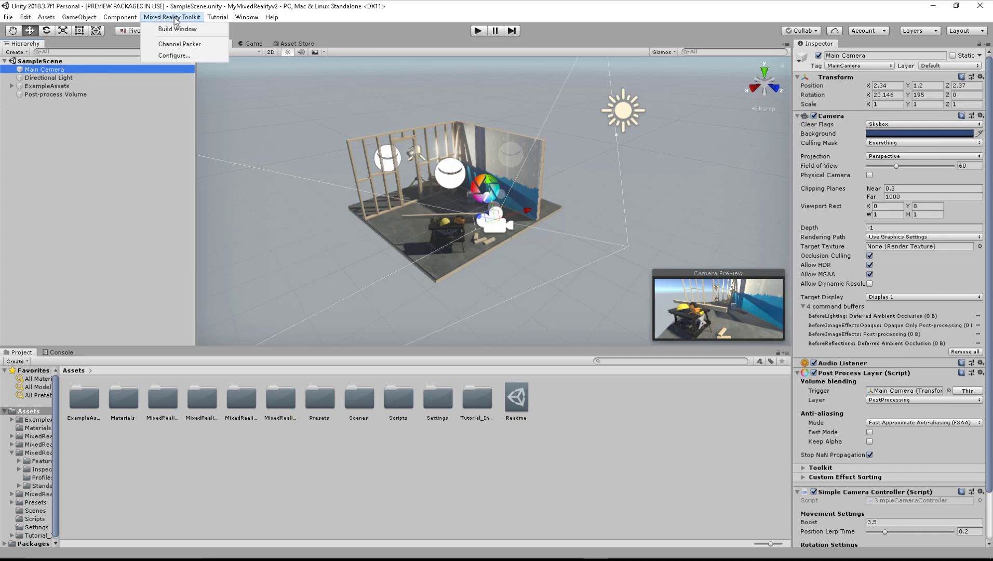
click(178, 55)
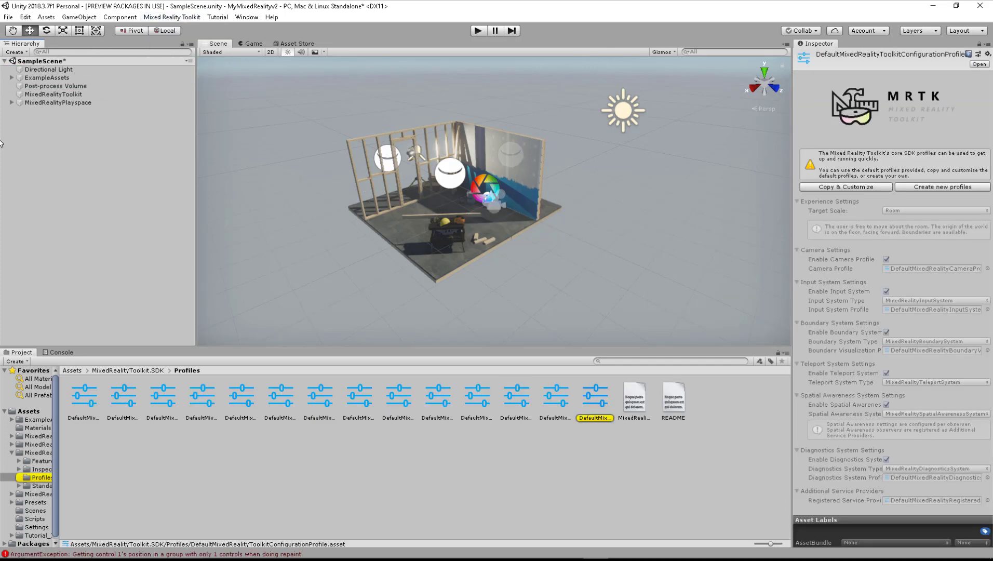
click(52, 95)
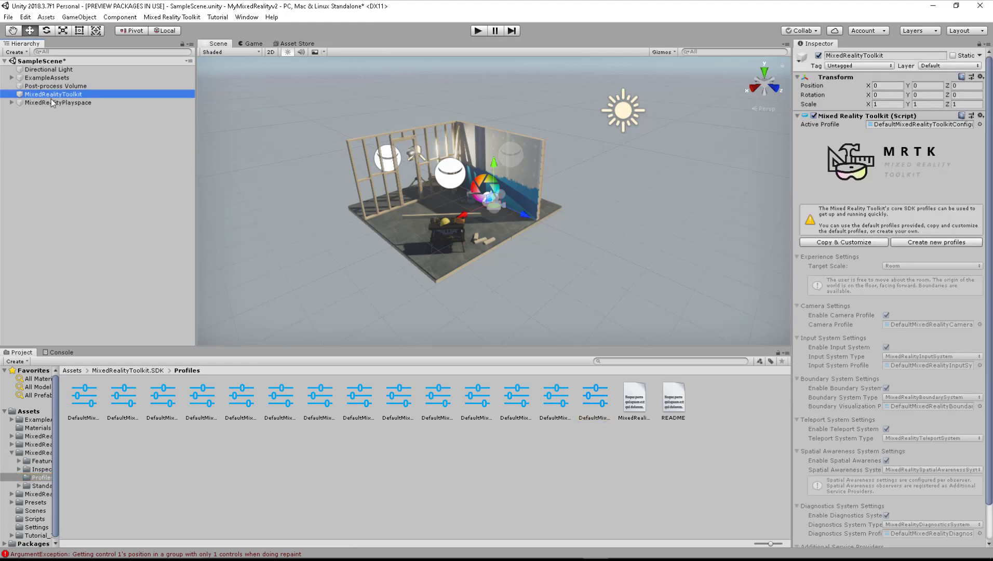
click(12, 102)
Widen the project folder tree and show the Profiles folder's assets as a compact list with full names
drag(59, 478, 127, 460)
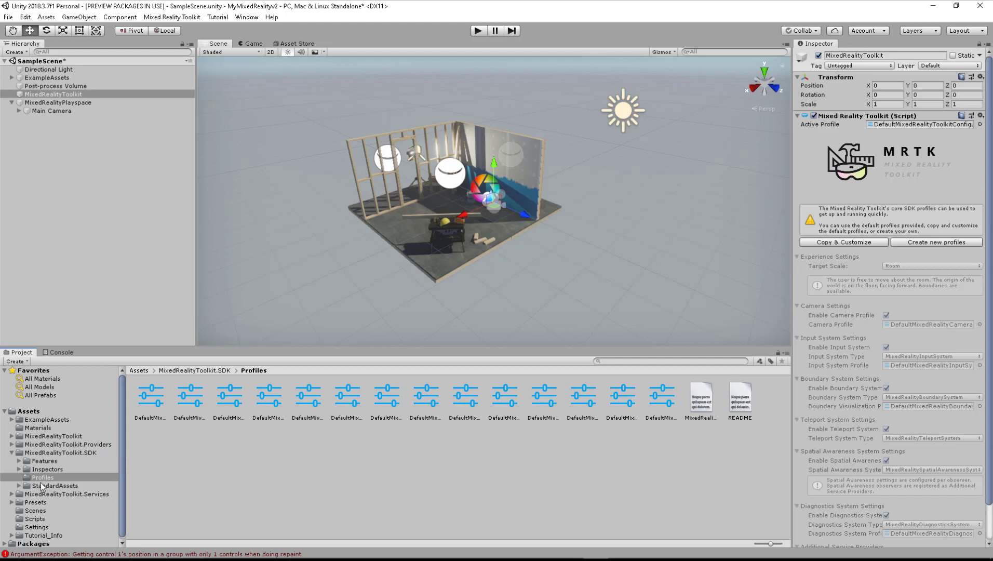
click(685, 445)
mouse_move(807, 530)
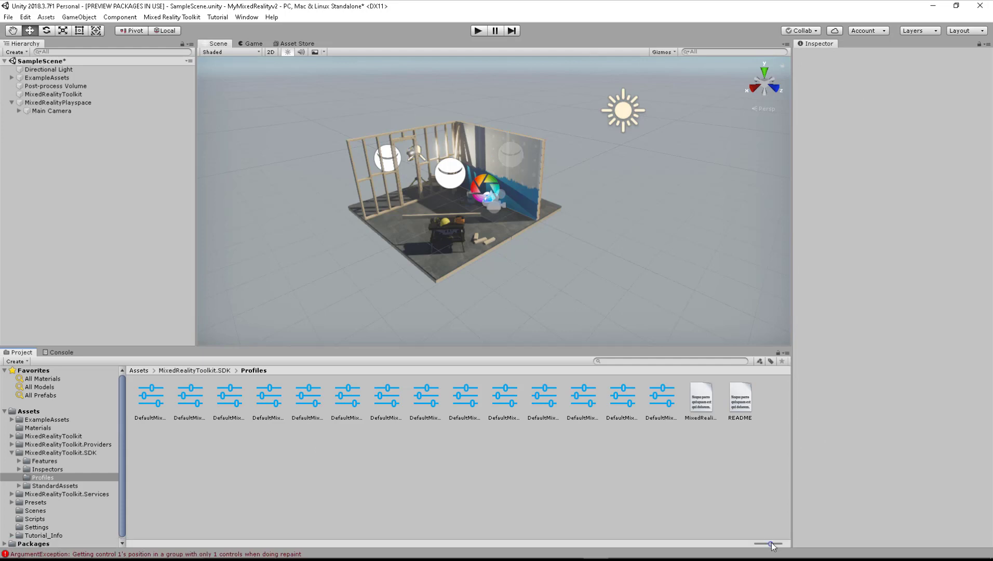
drag(770, 543, 747, 547)
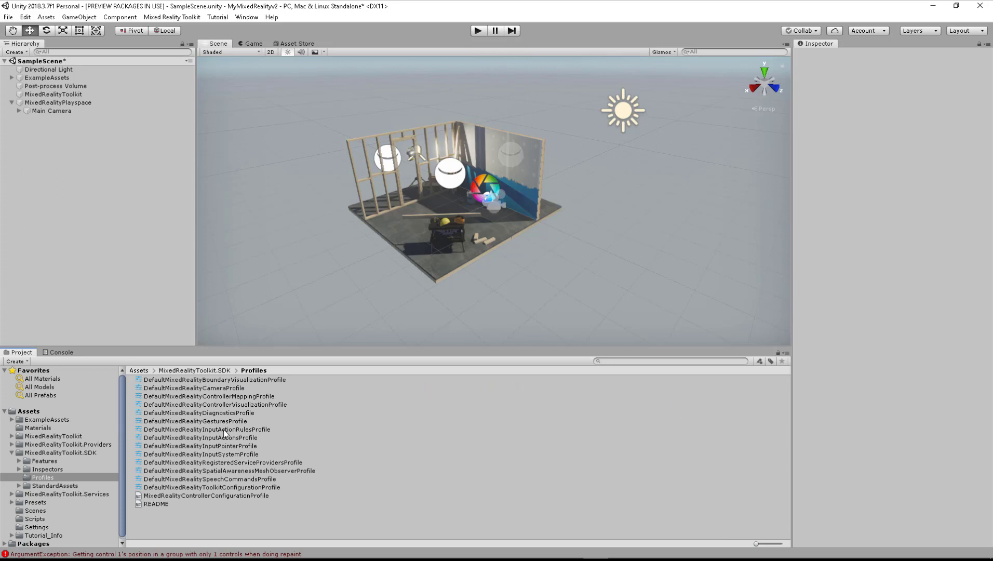
Create a customizable copy of the default configuration profile used by the MixedRealityToolkit object
click(47, 95)
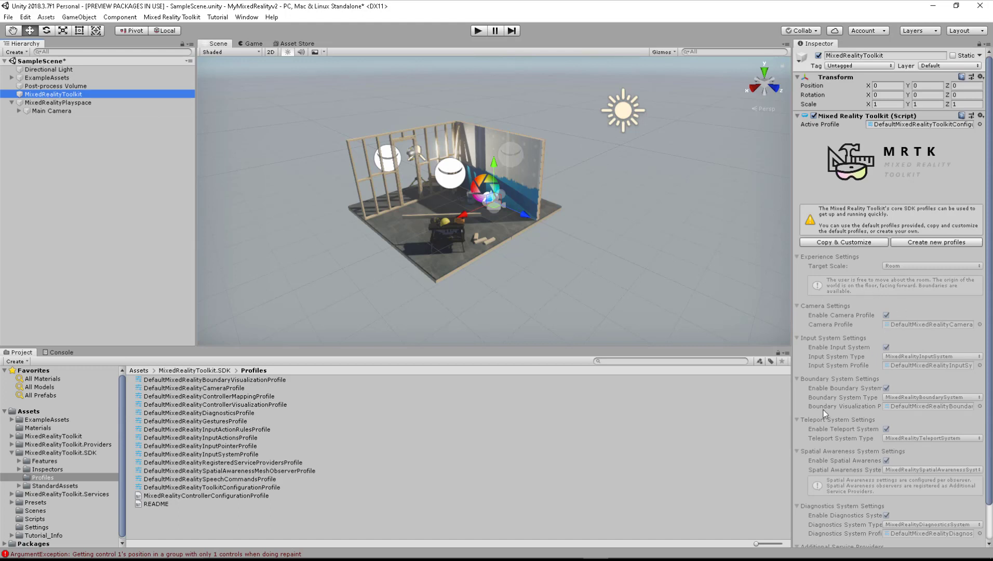
click(835, 243)
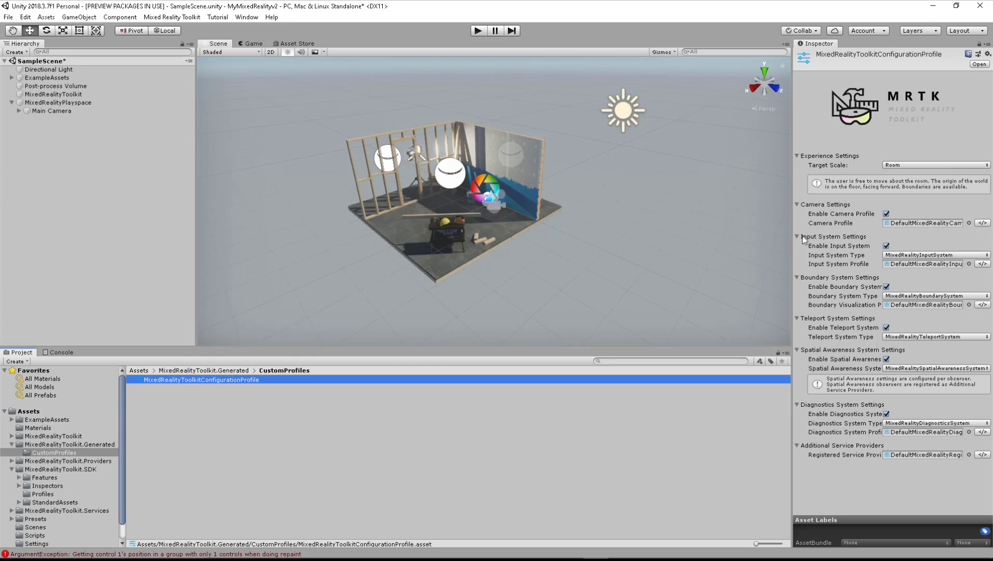
Examine the default camera profile and the default input system profile, returning to the configuration profile after each
double_click(939, 224)
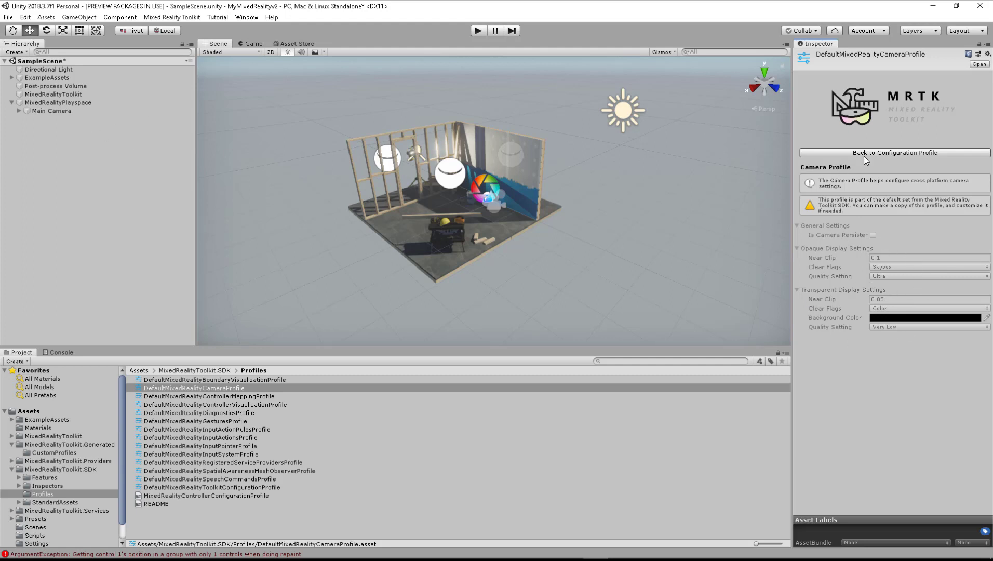
click(909, 153)
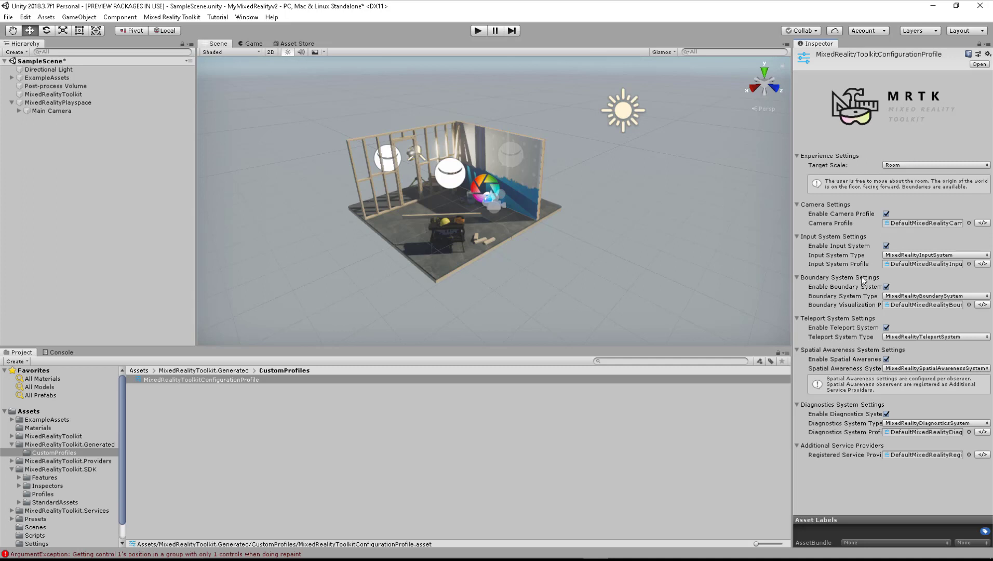
double_click(915, 265)
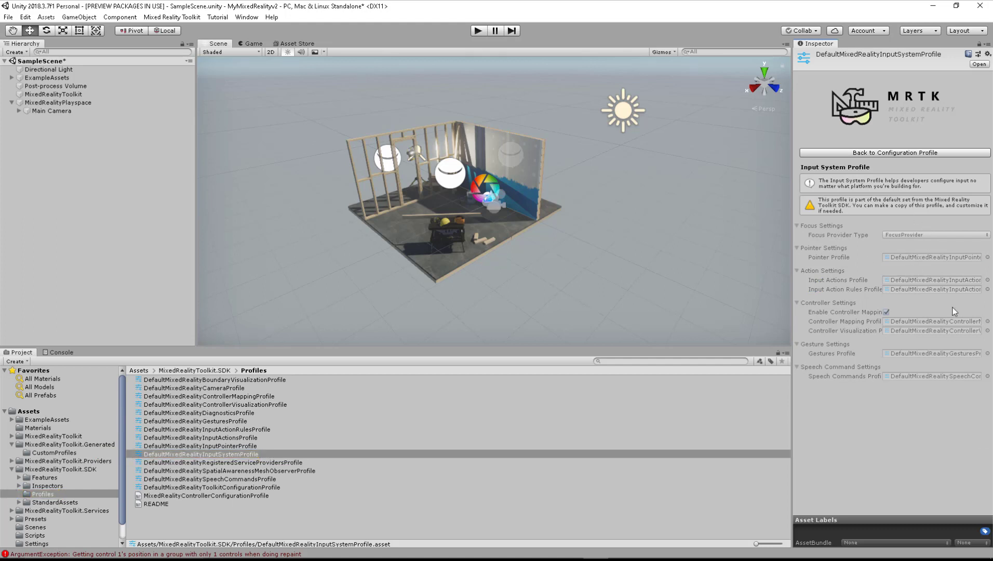
click(874, 154)
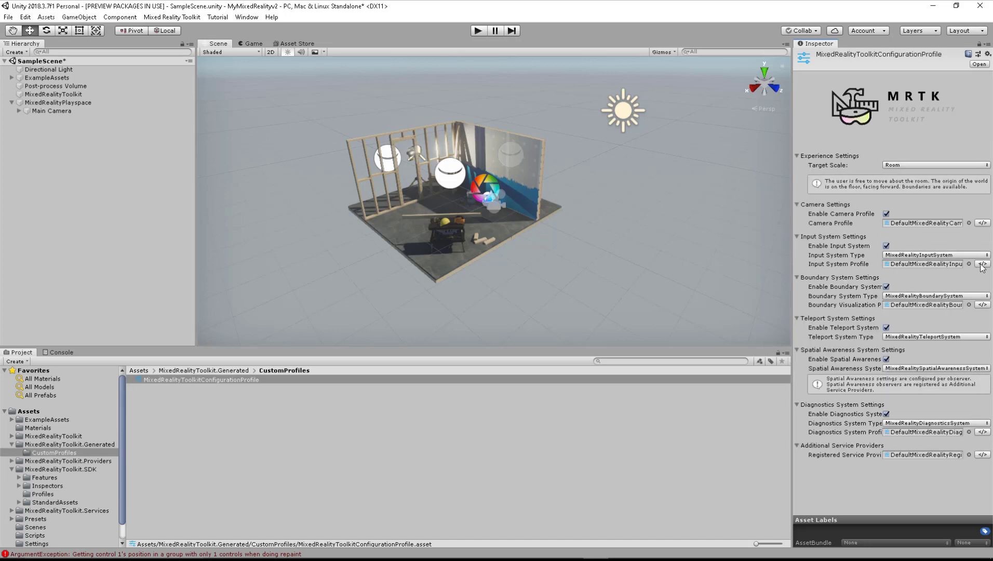
Replace the default input system profile with a custom copy and look through its default pointer profile
click(982, 264)
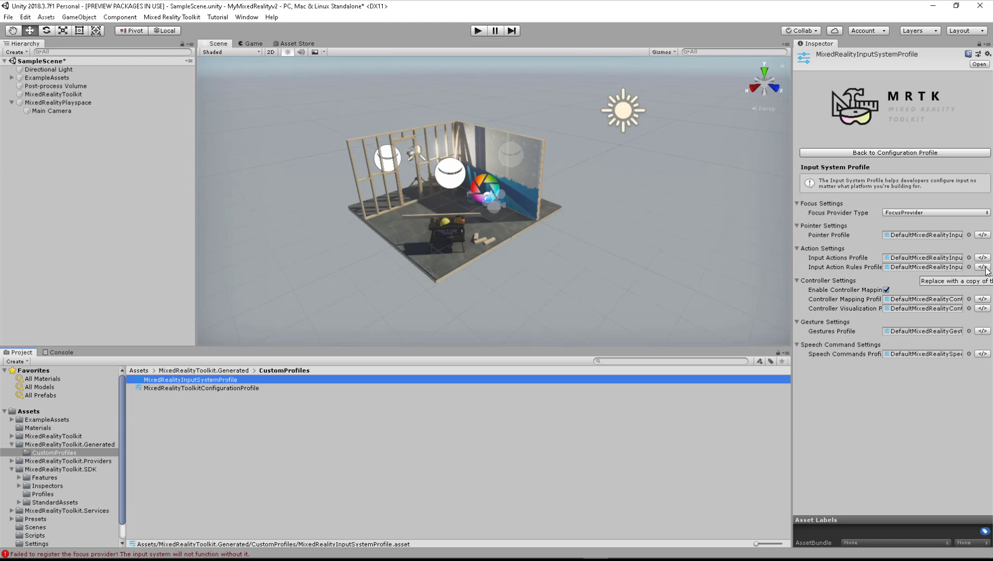
double_click(921, 235)
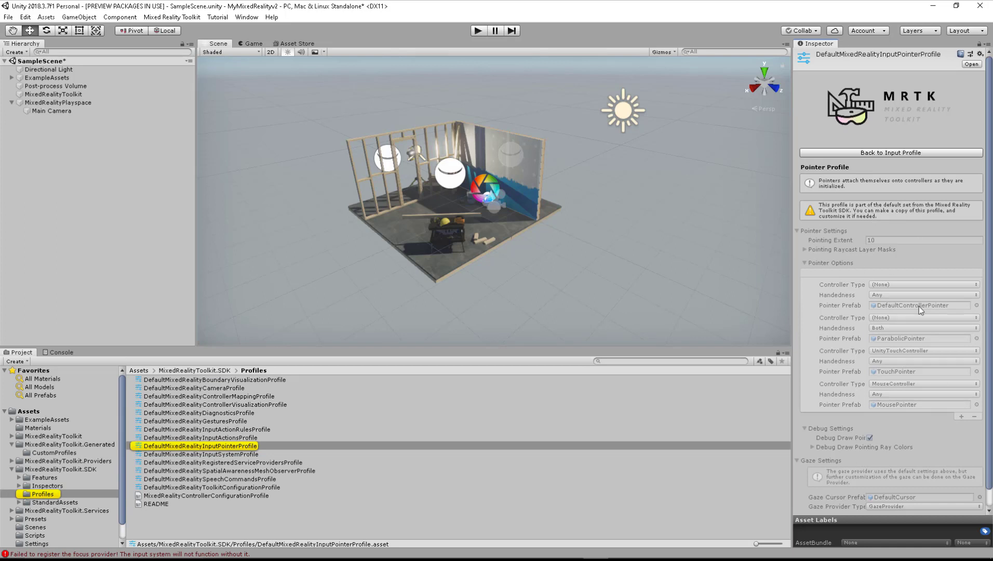
scroll(840, 442, down, 1)
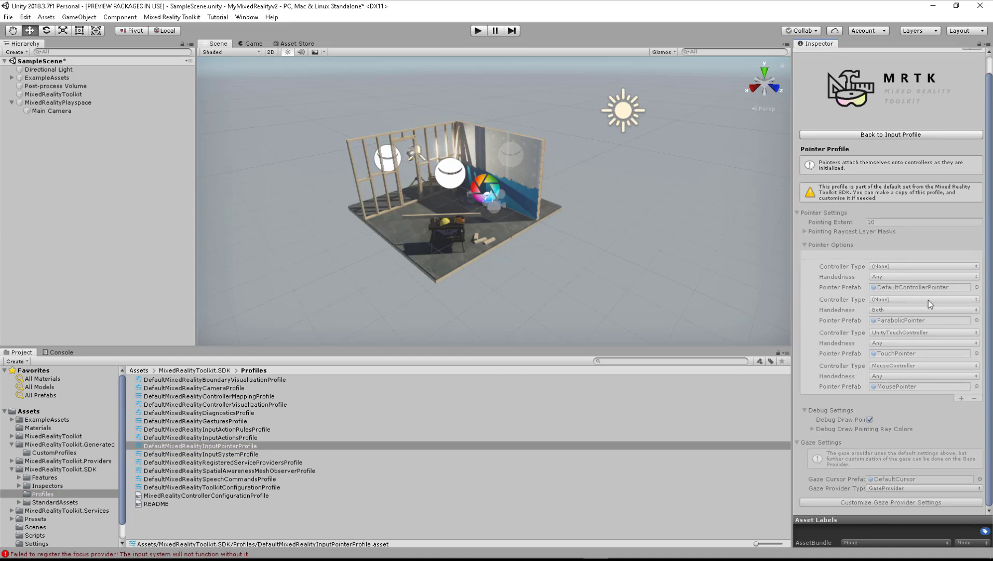
click(901, 135)
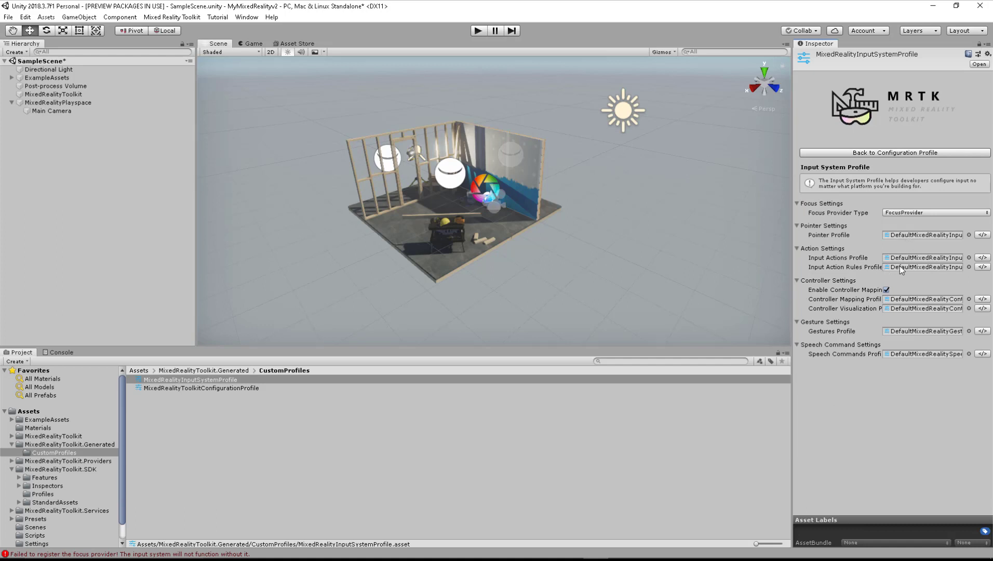
Examine the controller definitions in the default controller mapping profile and return to the input system profile
double_click(902, 300)
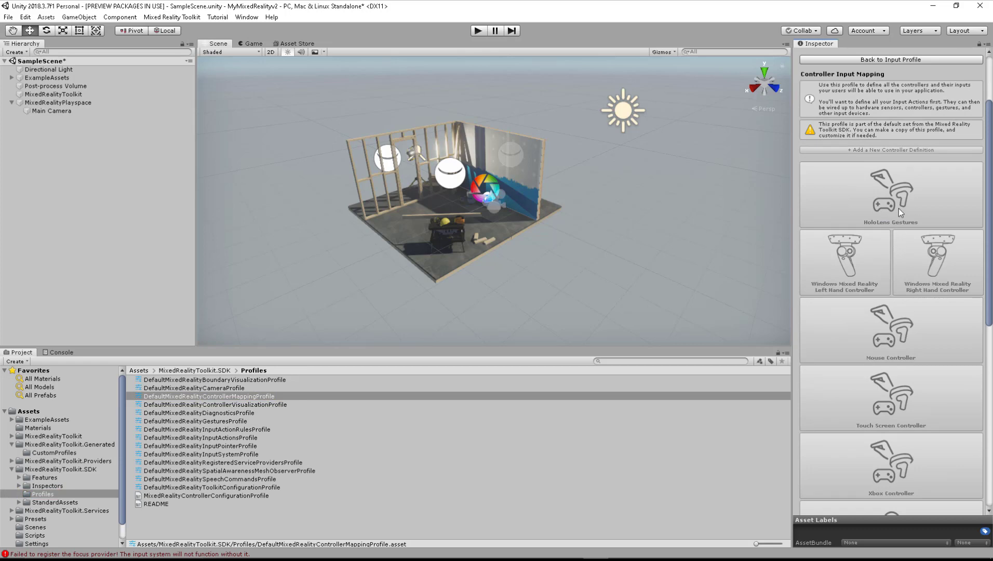
scroll(889, 467, down, 3)
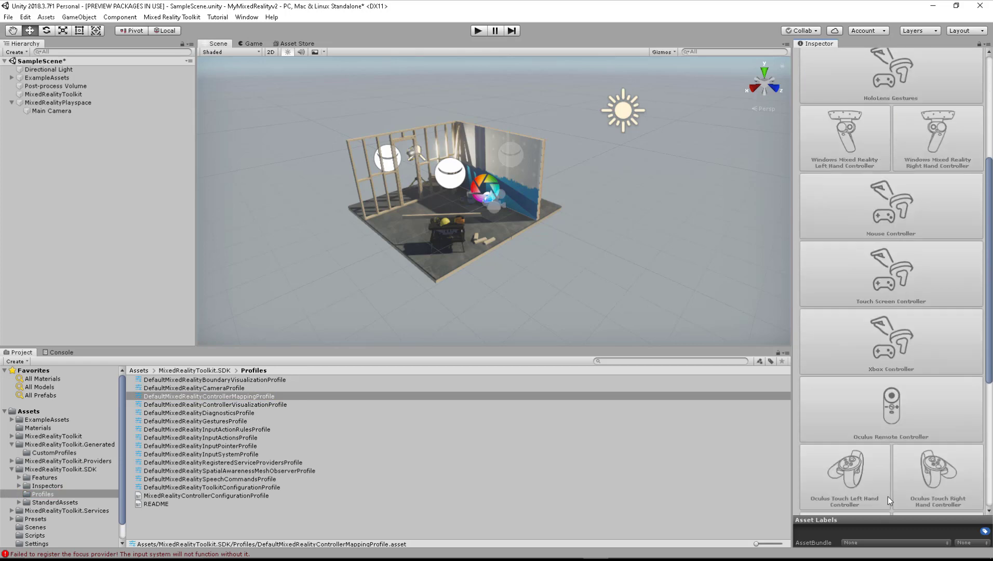
scroll(872, 392, down, 3)
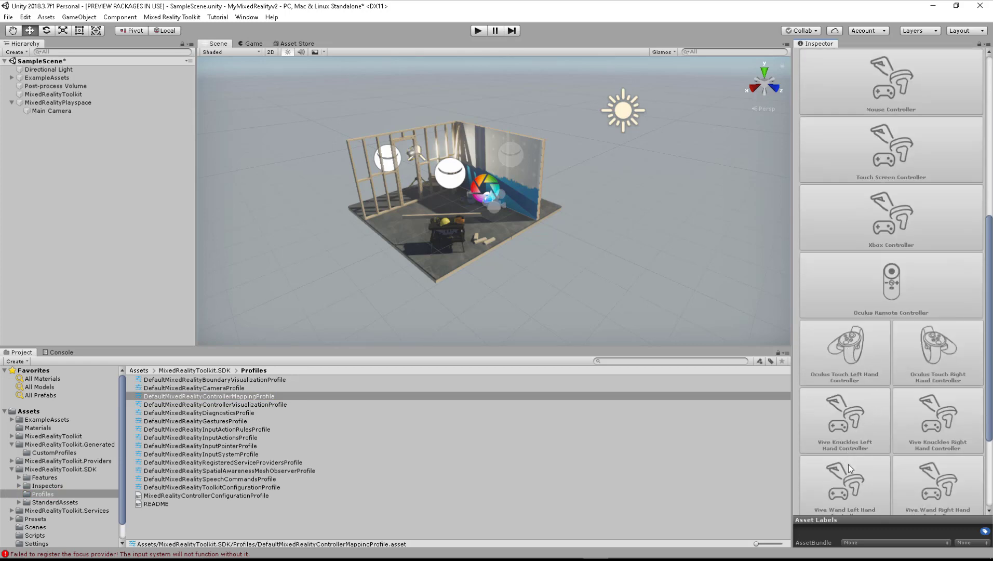
scroll(884, 216, up, 6)
scroll(899, 203, up, 3)
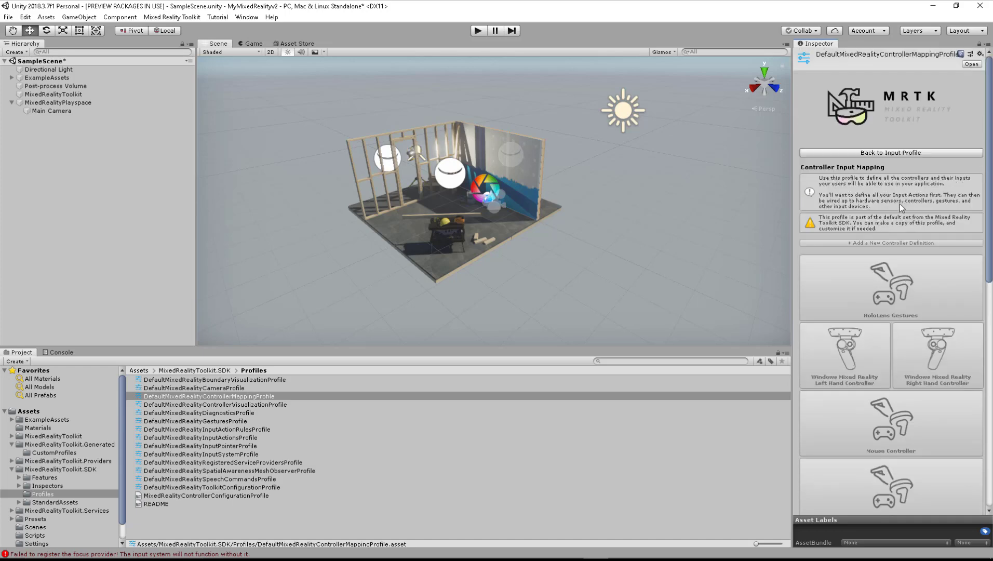
click(905, 152)
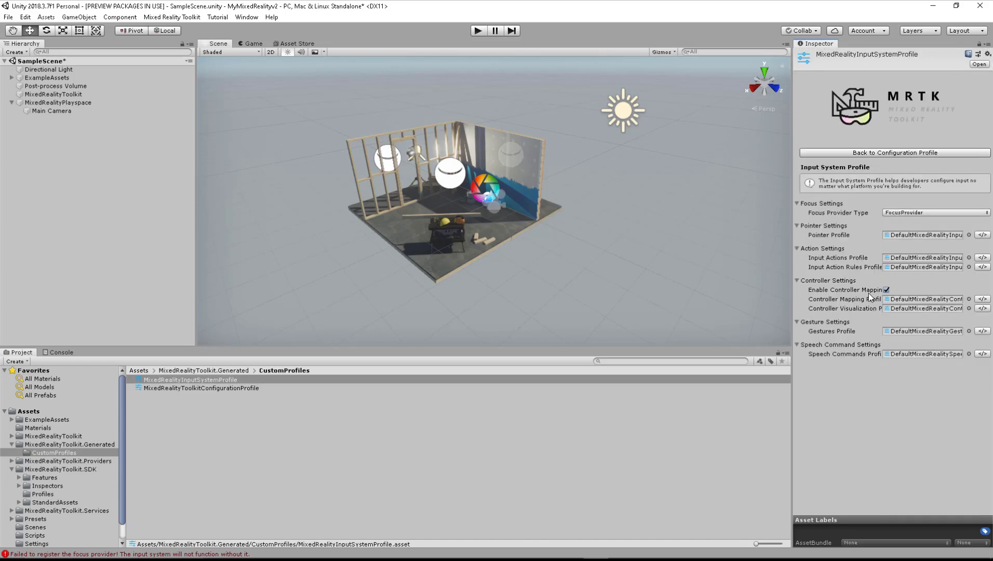
Replace the controller mapping profile with a custom copy and view the Touchpad Position options of the Windows Mixed Reality Left Hand Controller
click(981, 300)
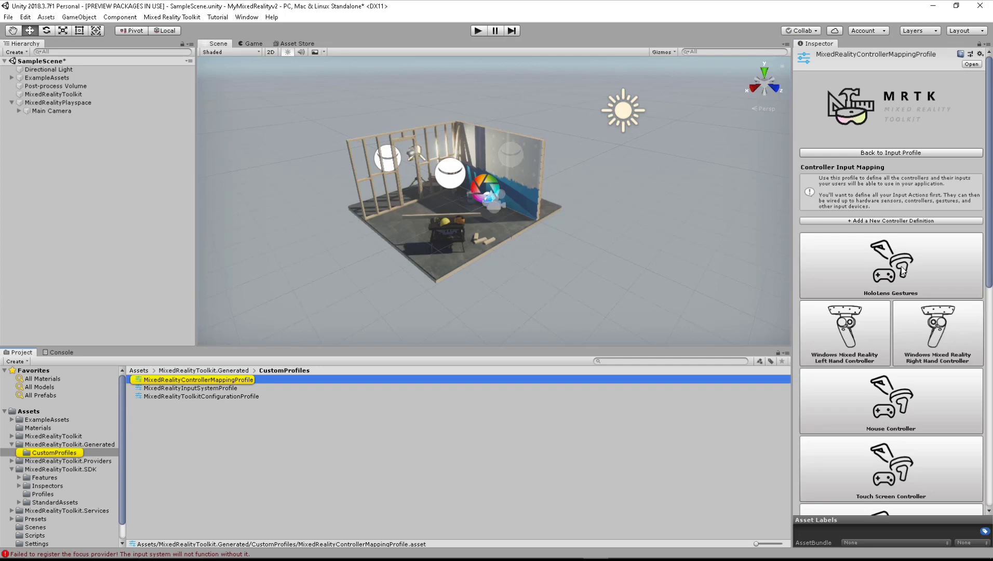
click(854, 331)
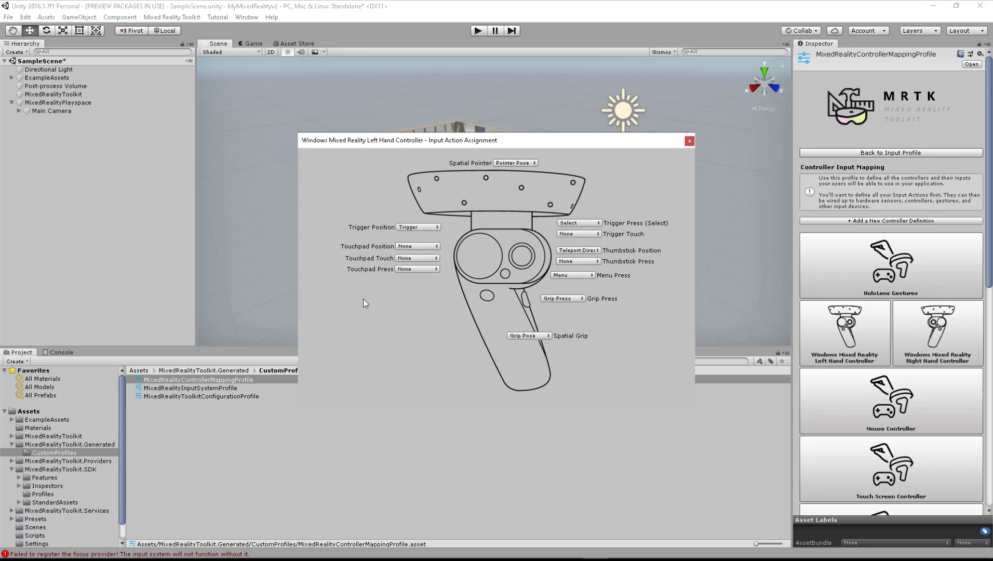
click(420, 246)
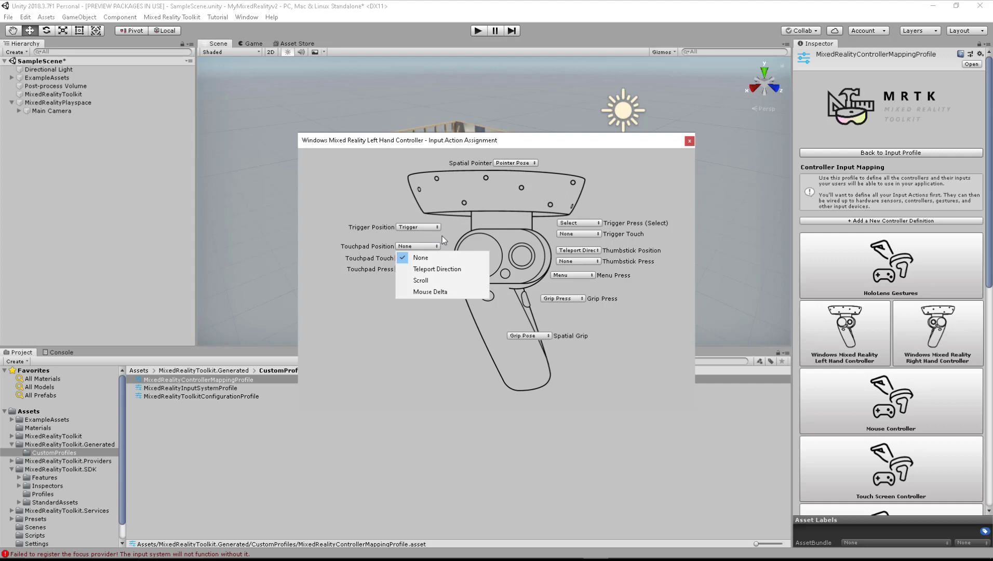
click(442, 236)
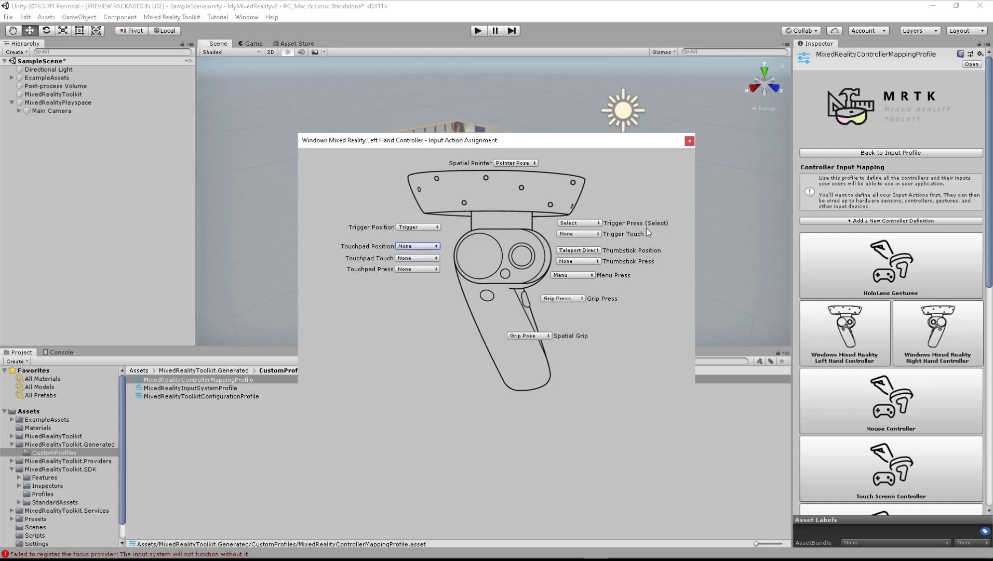
Set the left hand controller's Trigger Press action to None and its Menu Press action to Select
click(597, 223)
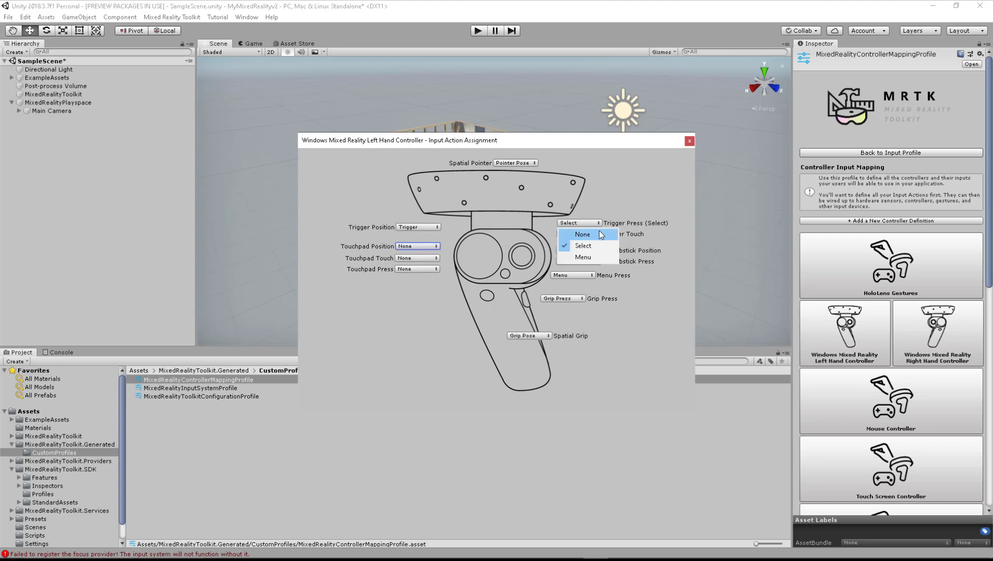
click(601, 235)
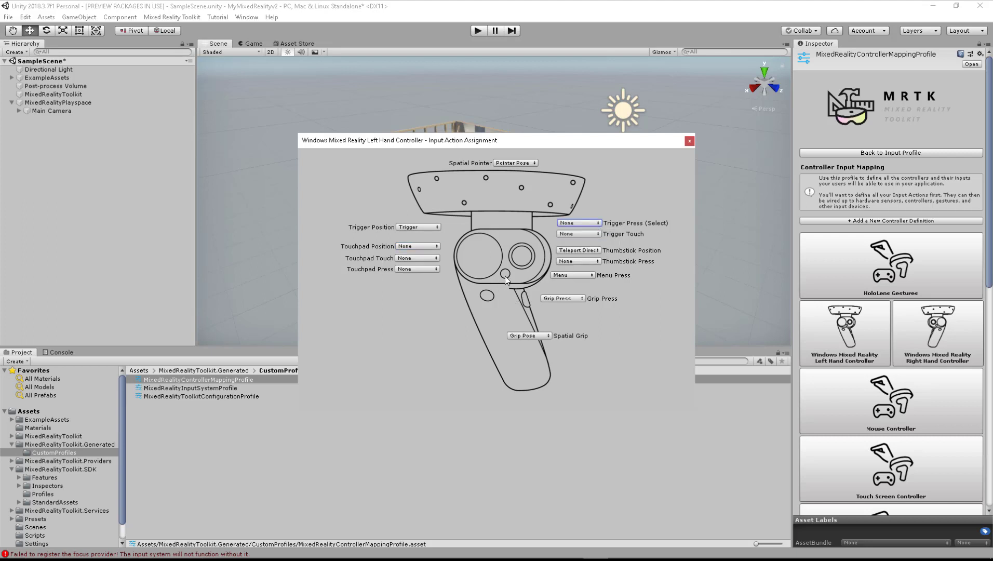
click(560, 277)
click(568, 297)
Assign Menu to Menu Press and Select to Trigger Press on the left hand controller, and close the input action assignments
click(586, 276)
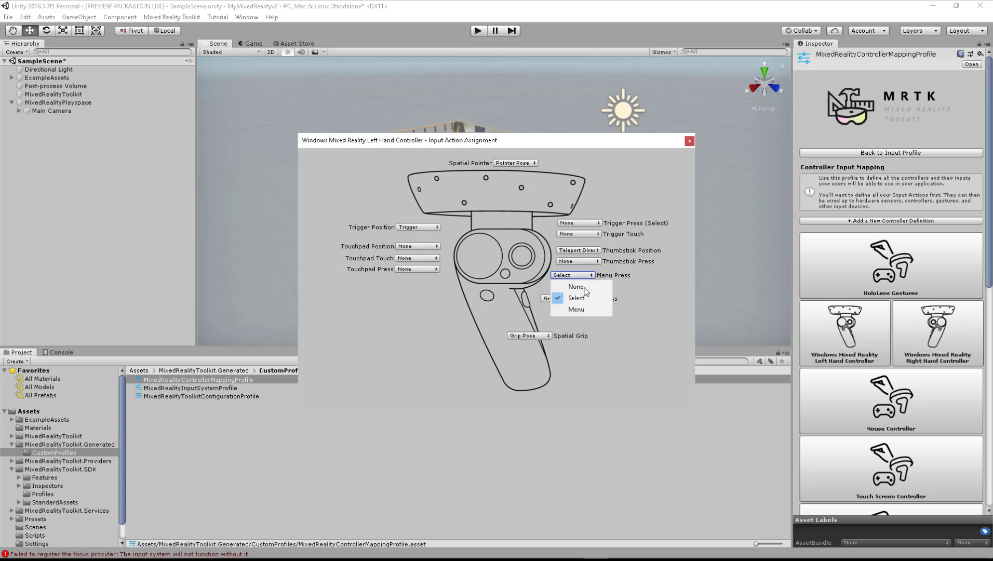
click(585, 310)
click(592, 223)
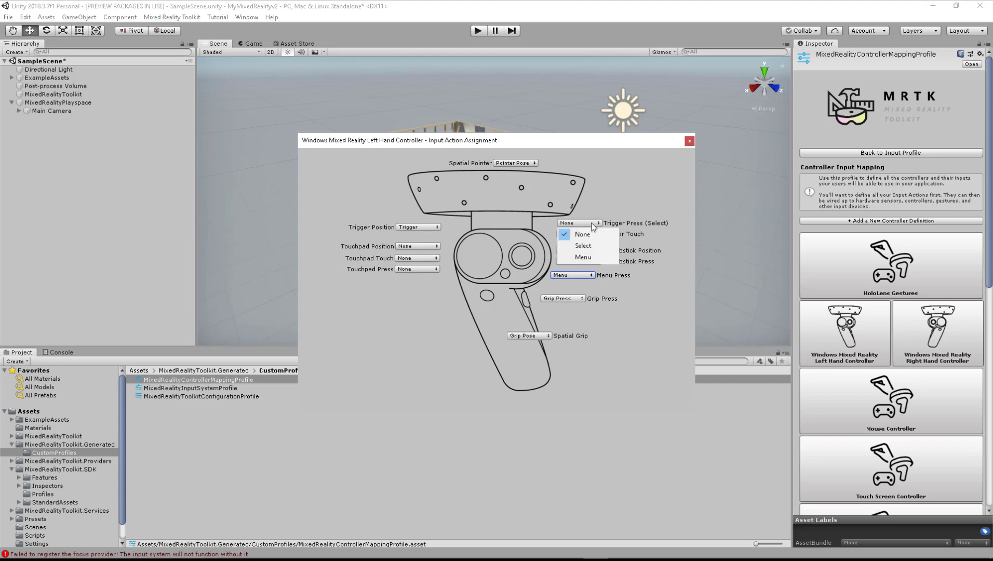
click(590, 247)
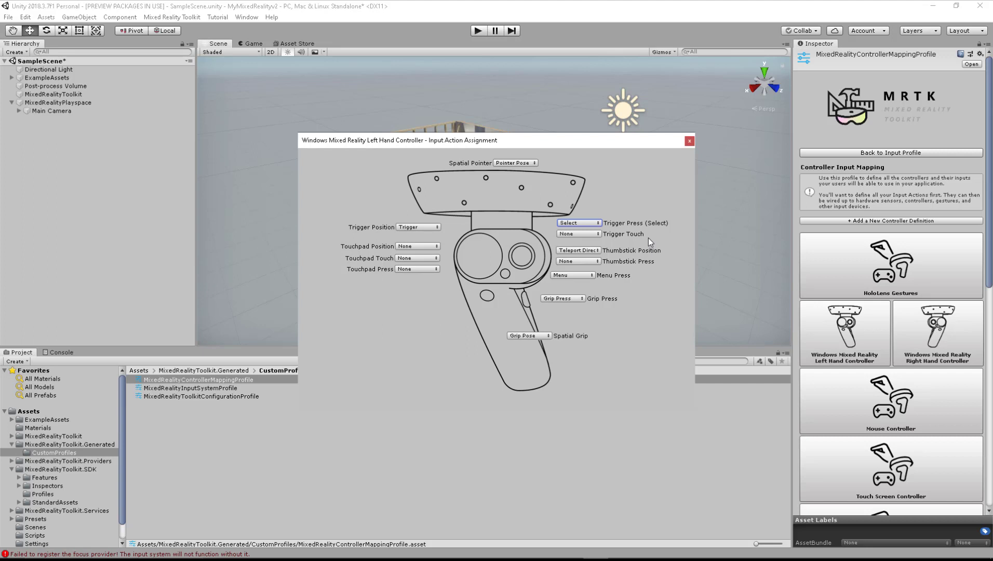
click(688, 141)
scroll(889, 331, down, 3)
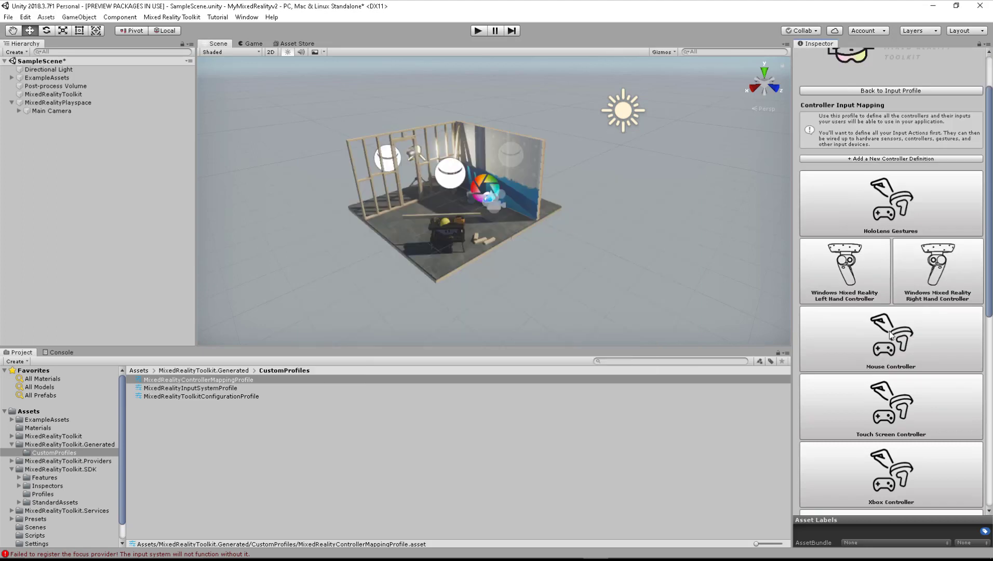
Examine the input action assignments of the Mouse Controller and the Oculus Remote Controller, and look through the remaining controller definitions
click(885, 338)
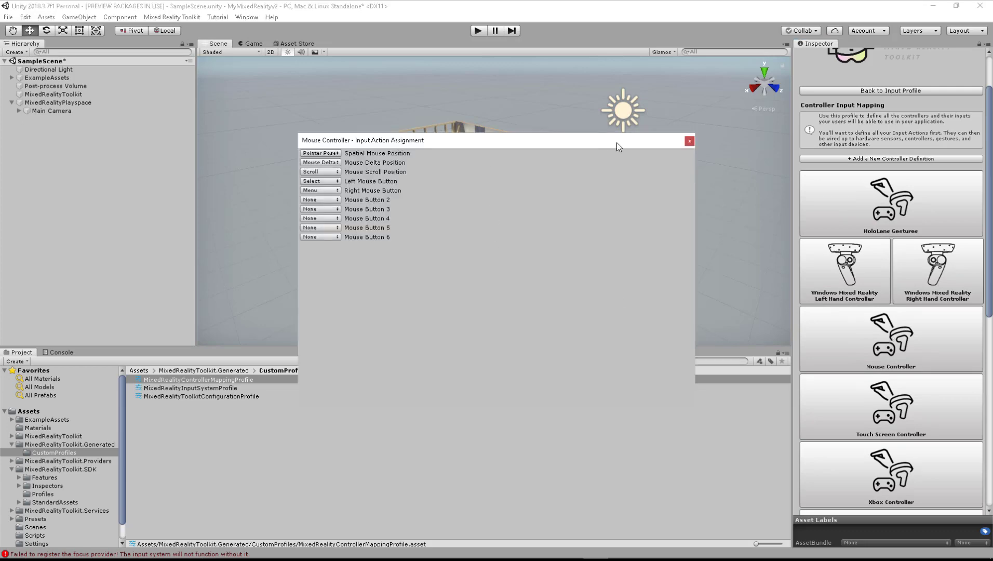
click(689, 140)
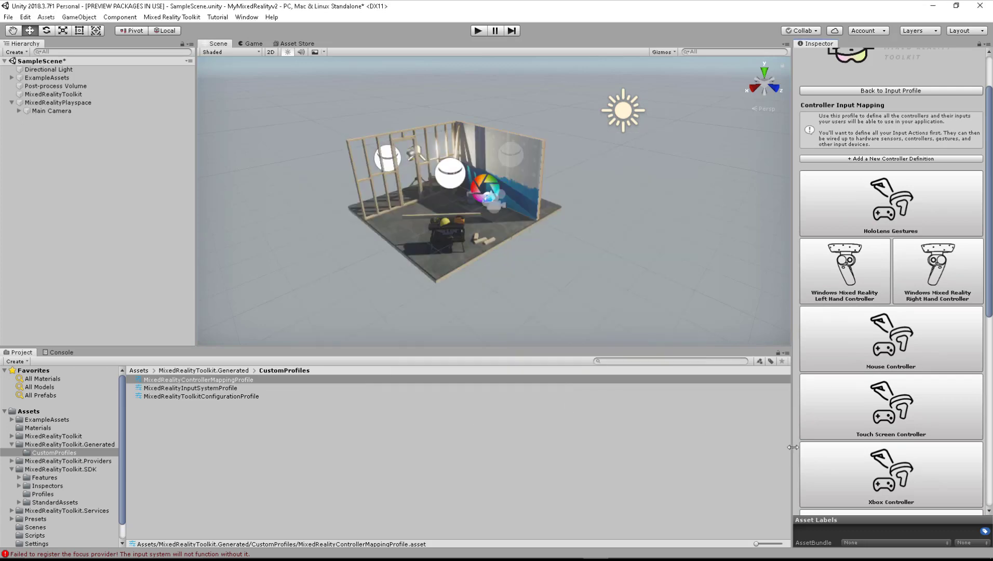
scroll(873, 386, down, 6)
click(886, 418)
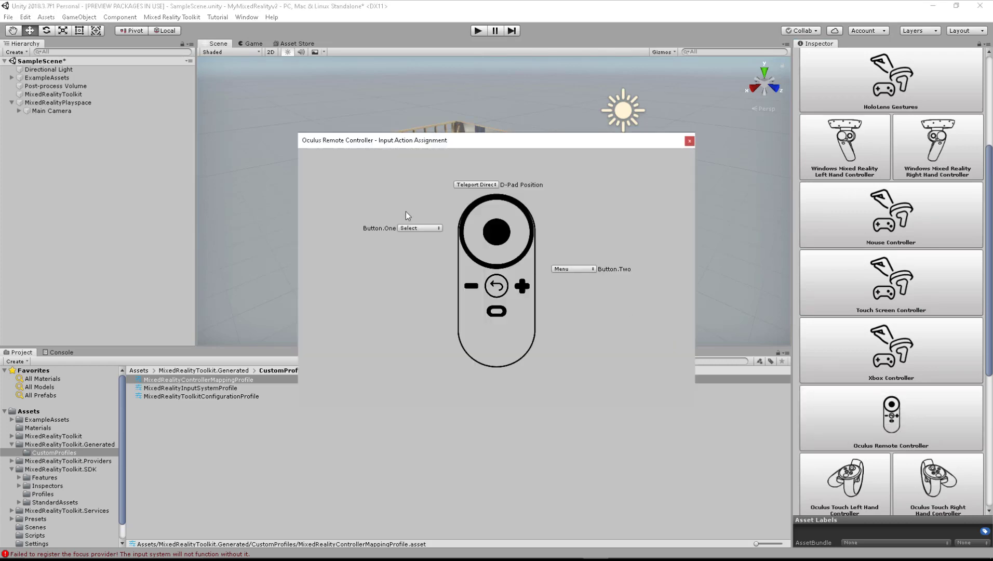
click(689, 140)
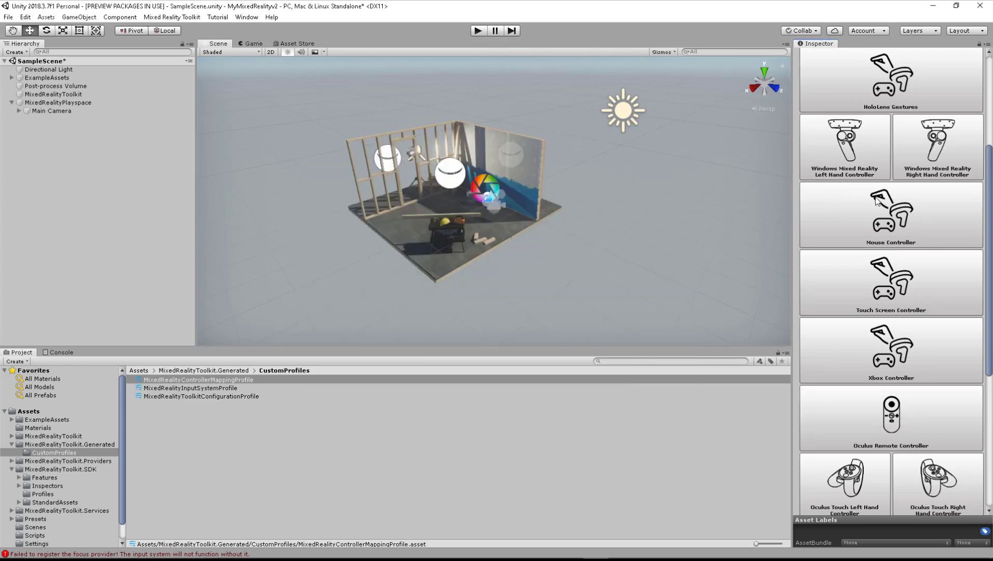
scroll(867, 377, down, 3)
scroll(866, 378, up, 7)
scroll(880, 346, down, 6)
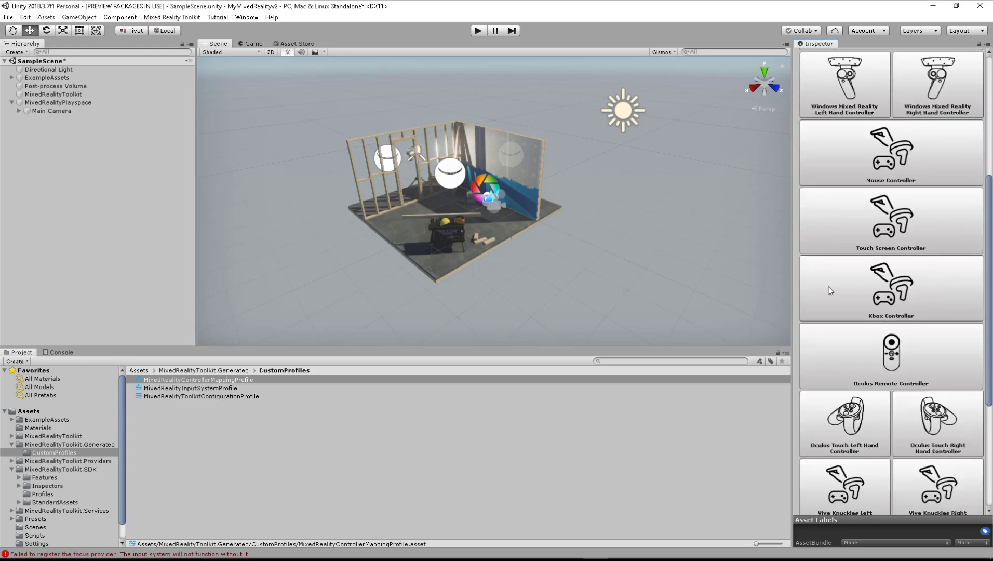
scroll(932, 372, down, 5)
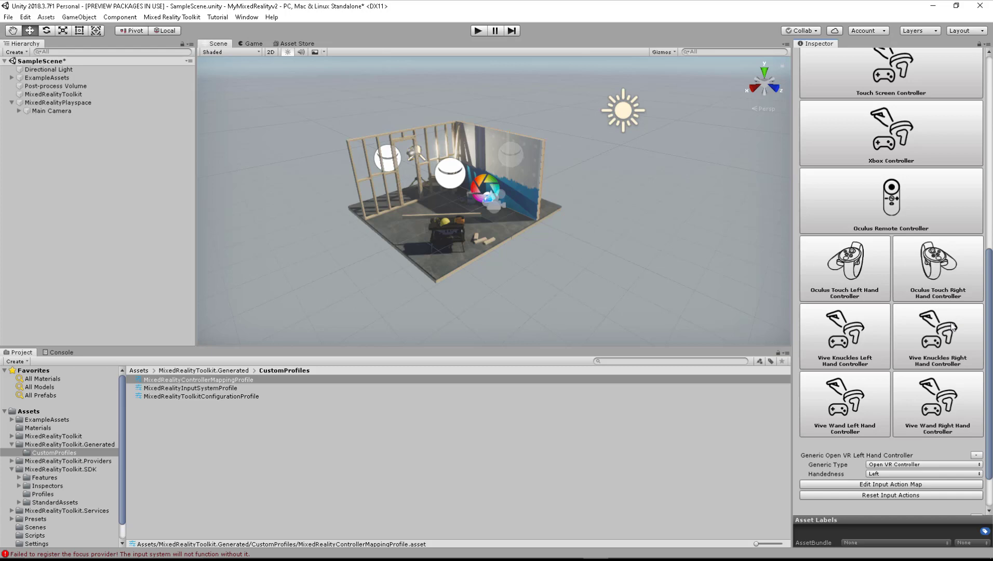
scroll(931, 215, up, 10)
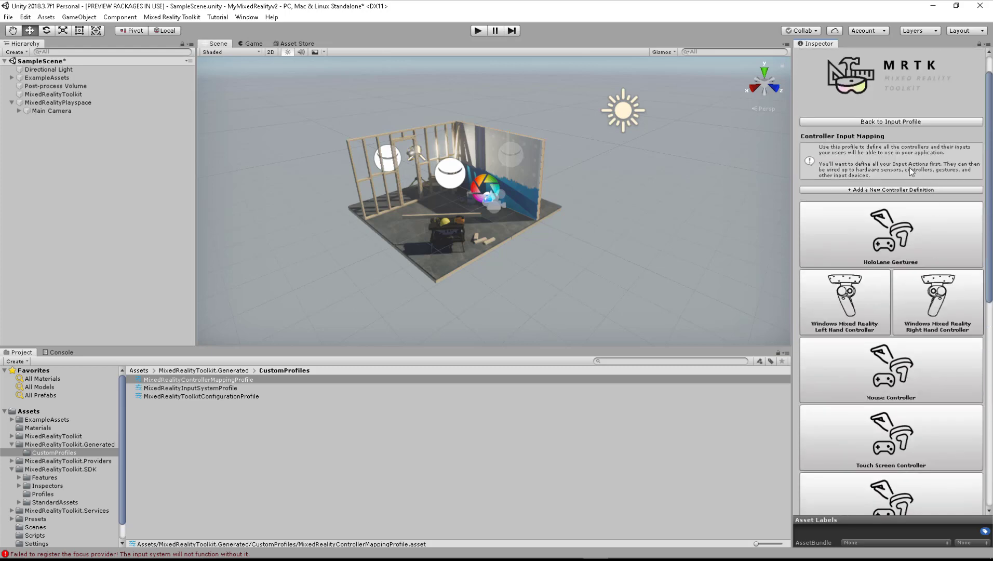
Go back to the input system profile and view the default gestures profile, returning to the input system profile
click(907, 119)
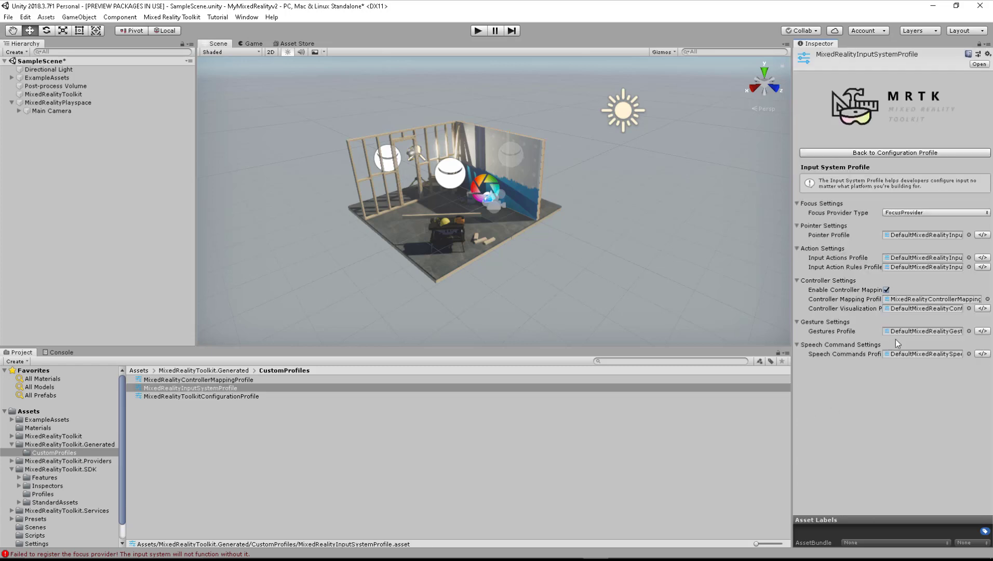
double_click(908, 331)
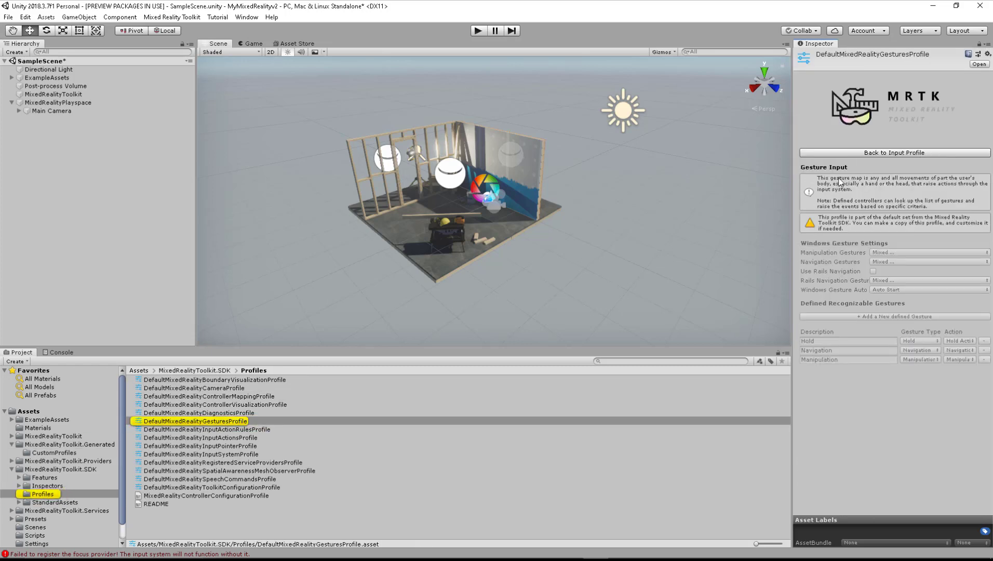
click(852, 153)
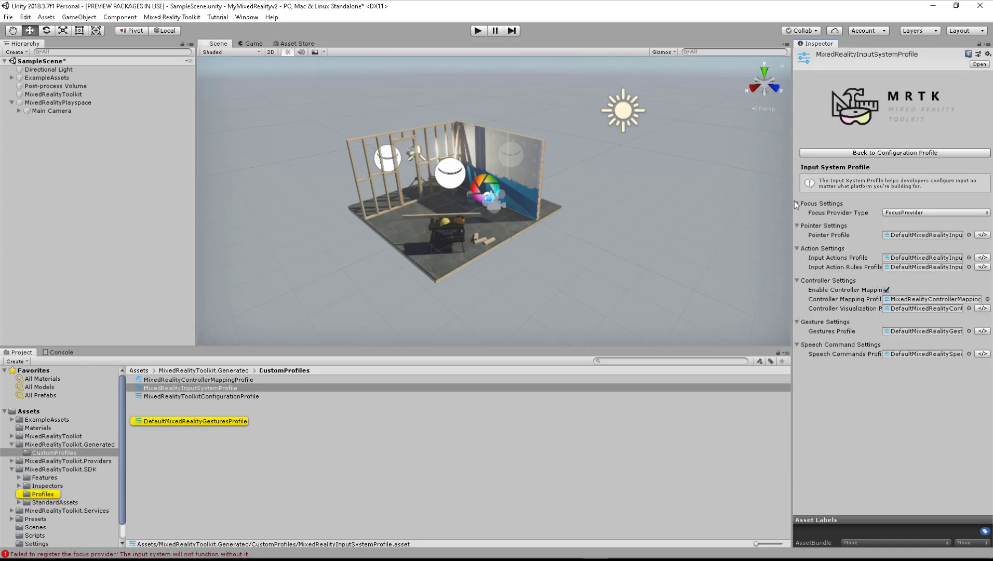
Clear the gestures and speech commands profiles in the input system profile, and disable the spatial awareness system in the configuration profile
click(911, 332)
key(Delete)
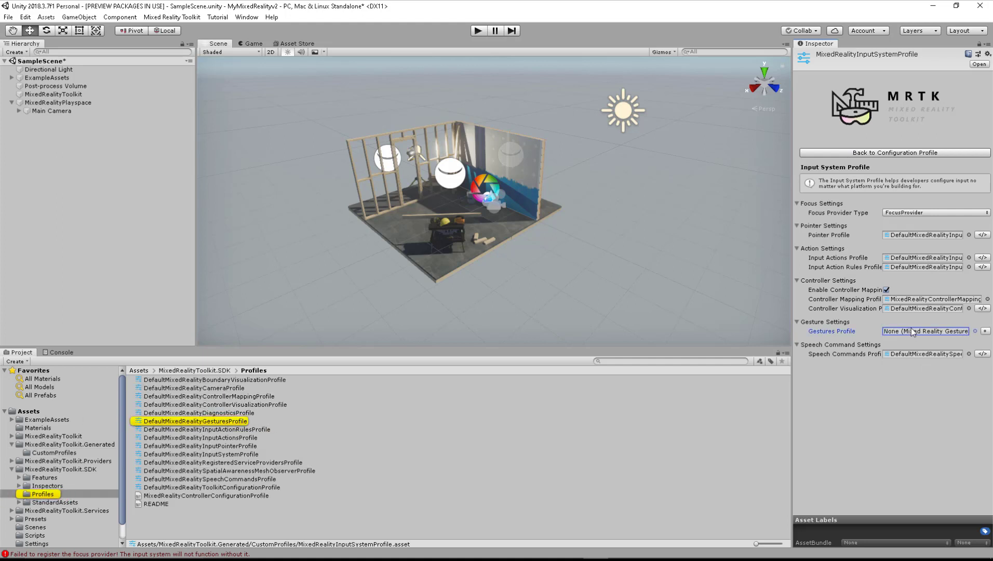
click(891, 354)
key(Delete)
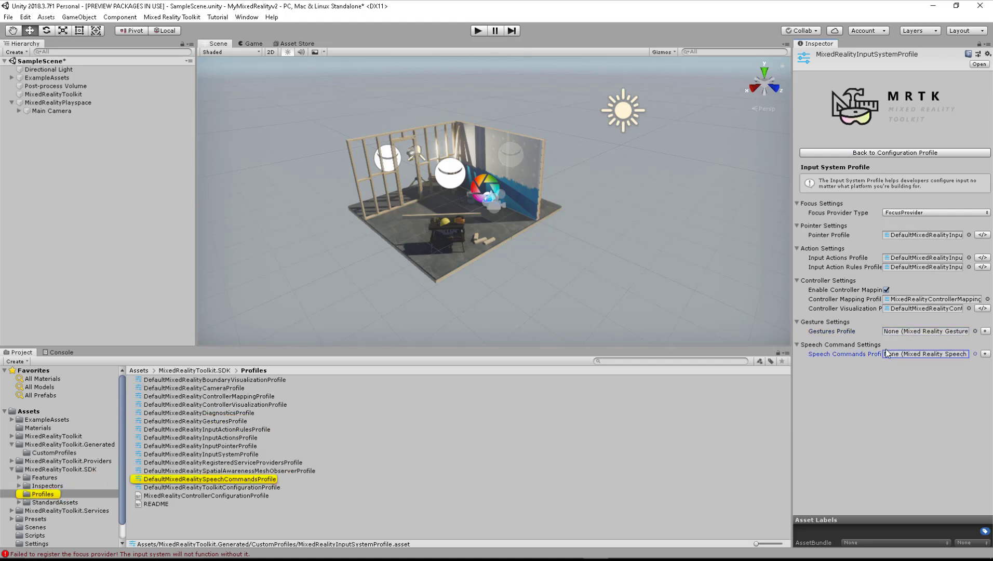
click(870, 154)
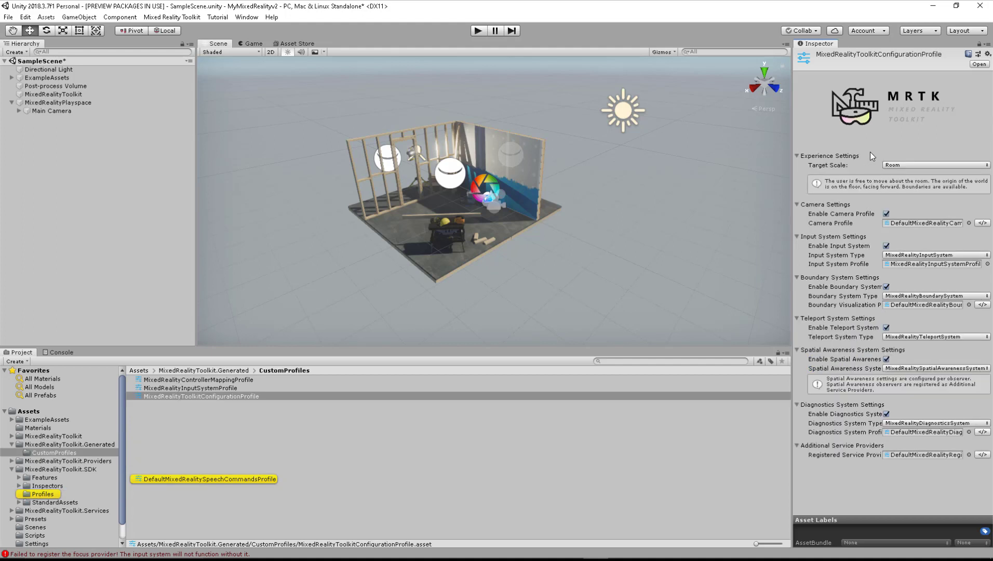
click(885, 359)
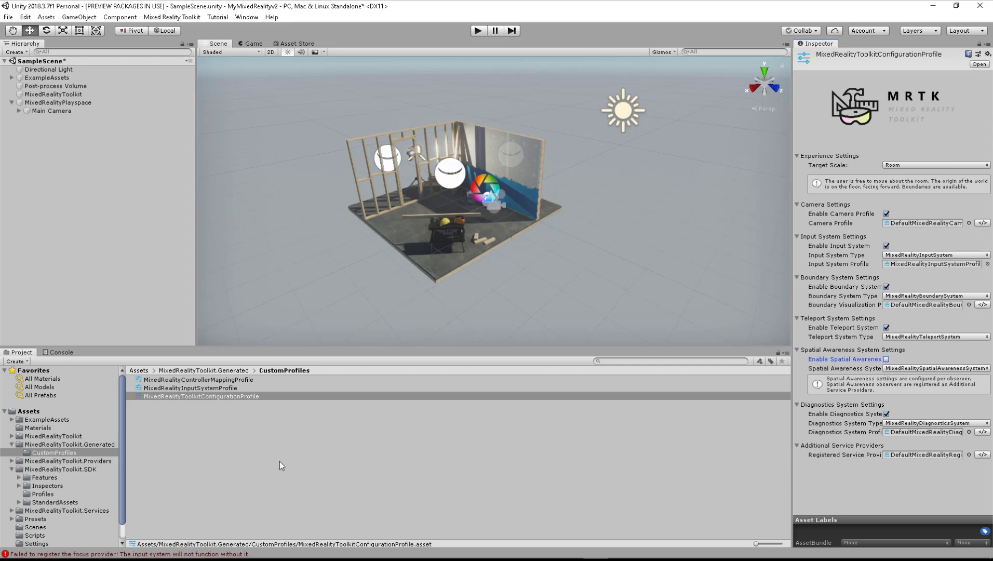
Create a Mixed Reality Controller Mapping Profile named RacingSettings in the CustomProfiles folder
right_click(201, 440)
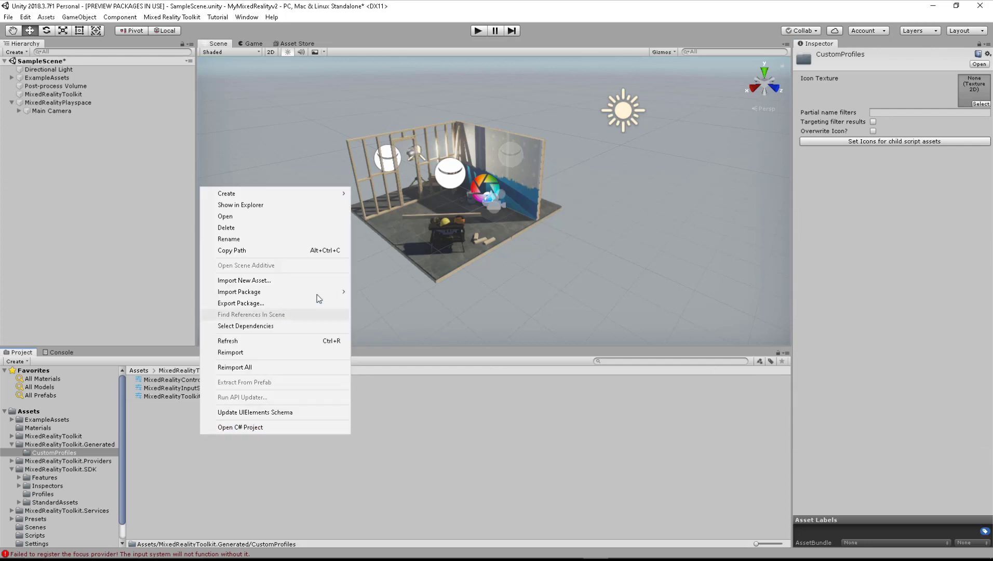
mouse_move(321, 193)
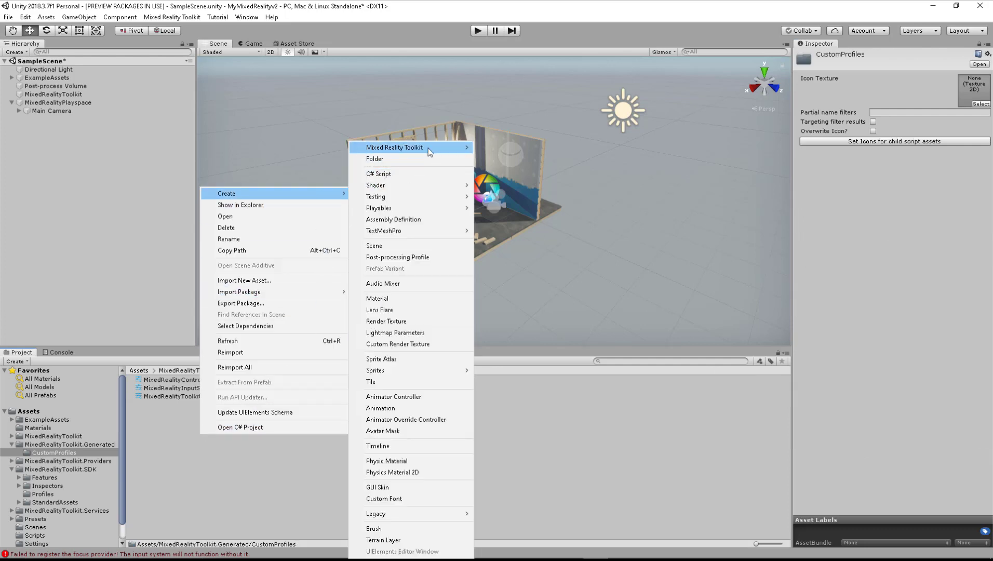
mouse_move(429, 149)
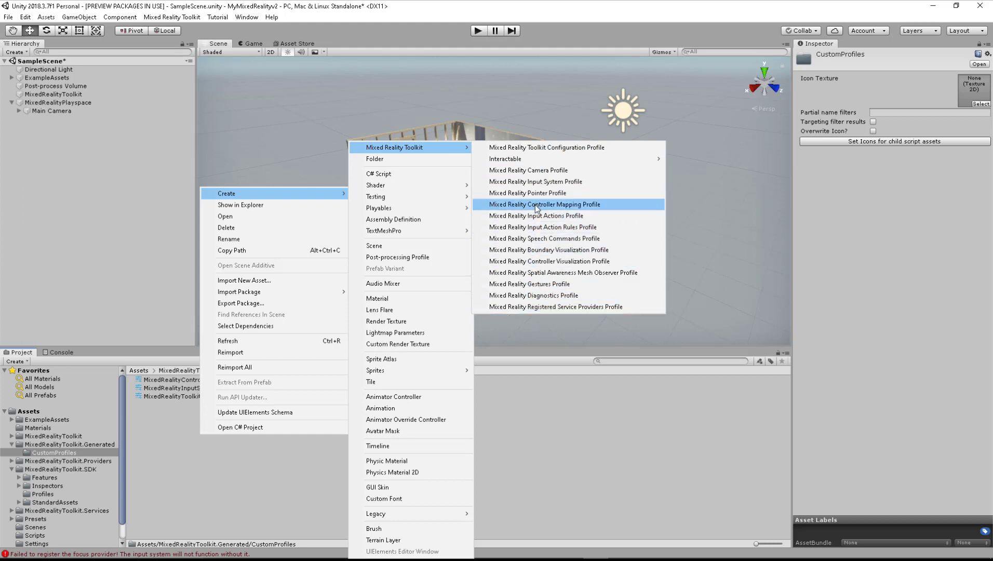
click(537, 205)
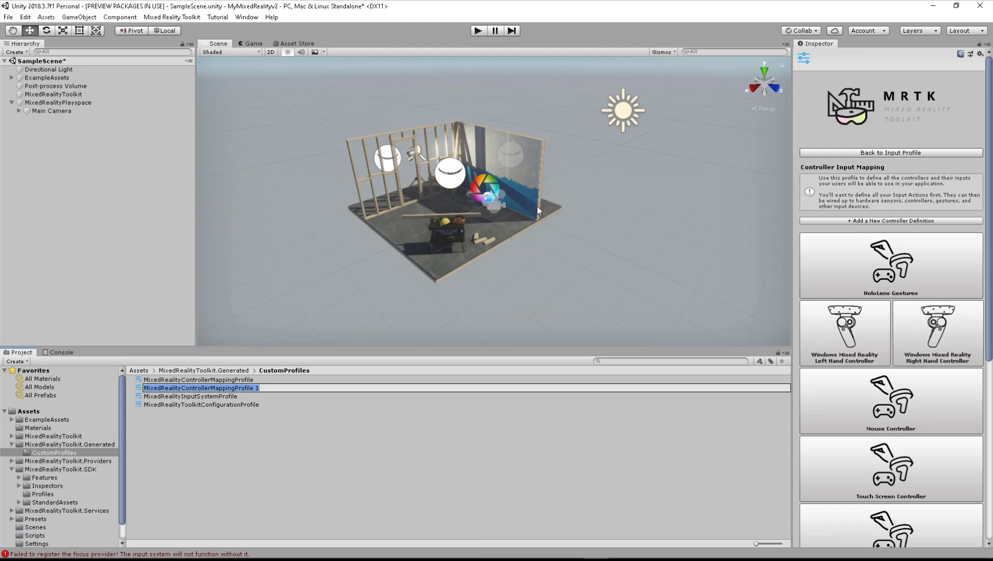
text(RacingSettings)
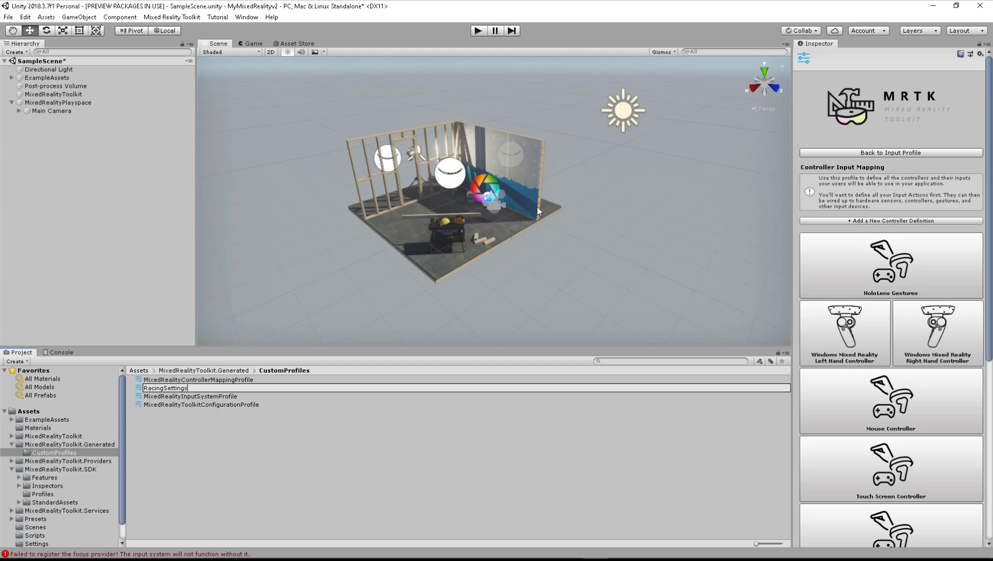
key(Return)
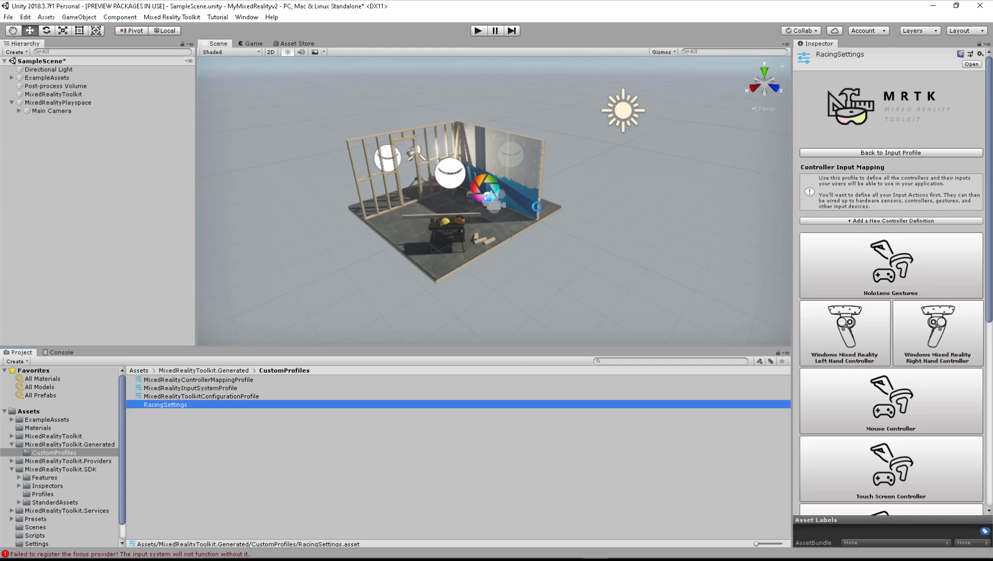
Examine the Touchpad Position, Thumbstick Position, Grip Press and Trigger Press options of RacingSettings' left hand controller, and return to the input system profile
click(848, 340)
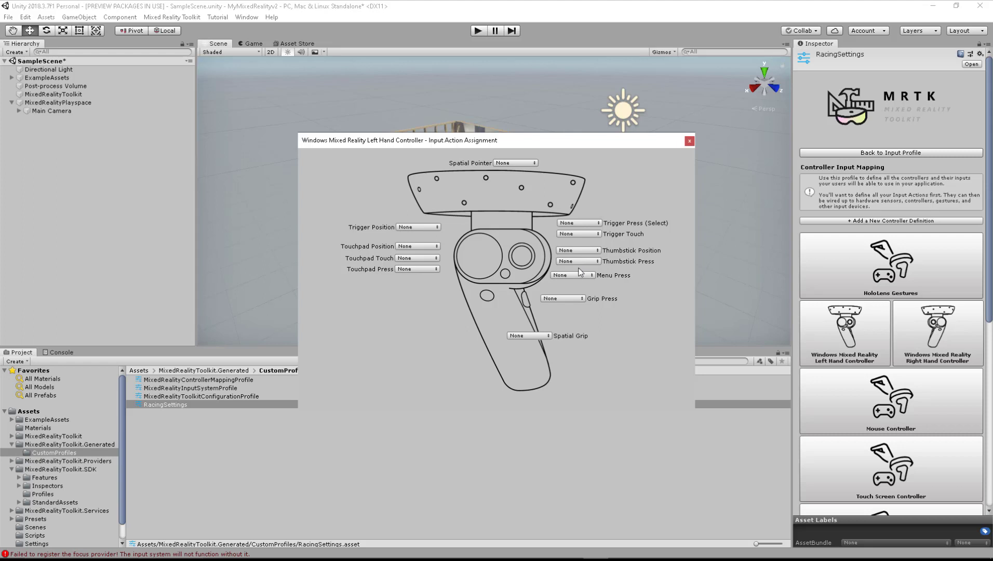
click(423, 246)
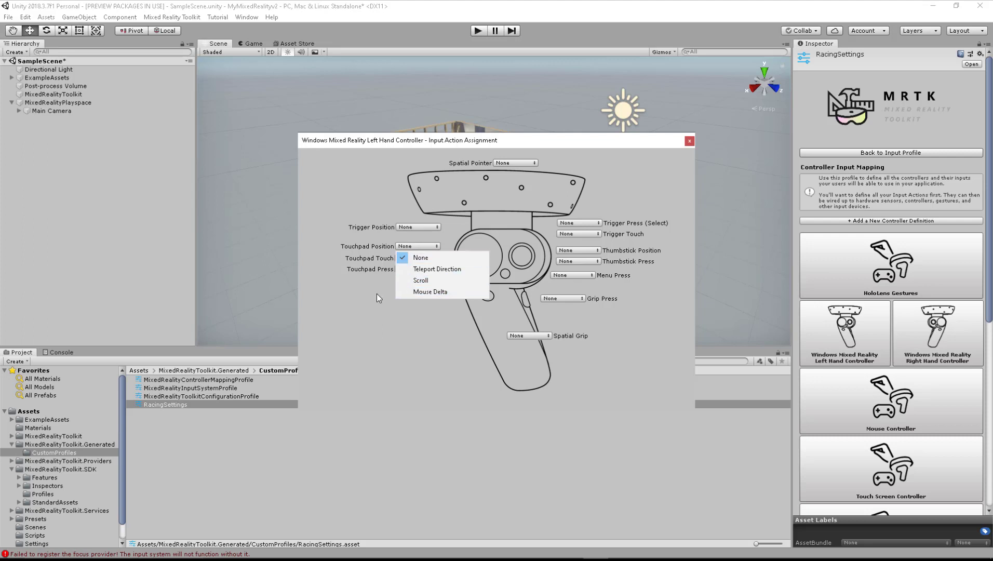
click(478, 324)
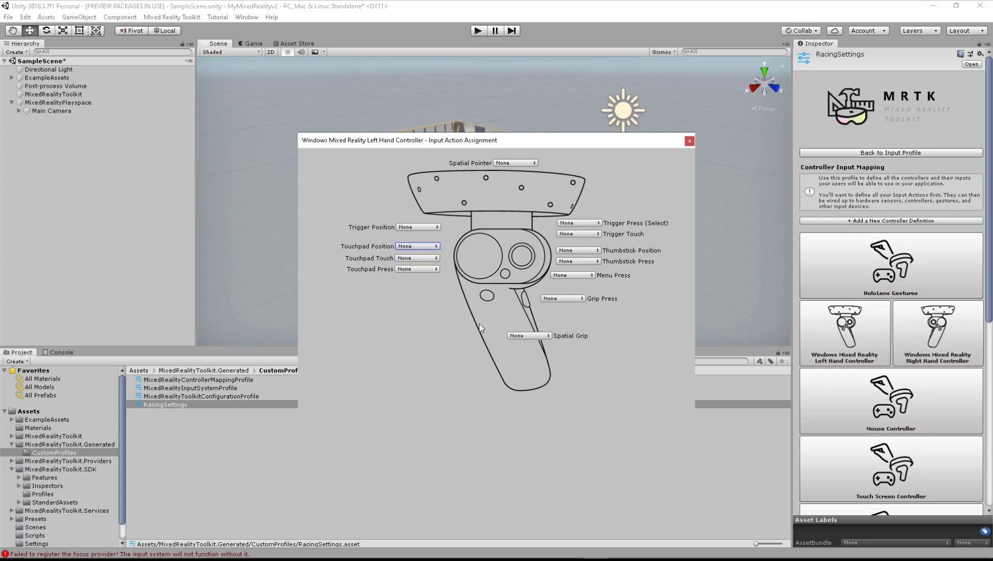
click(578, 261)
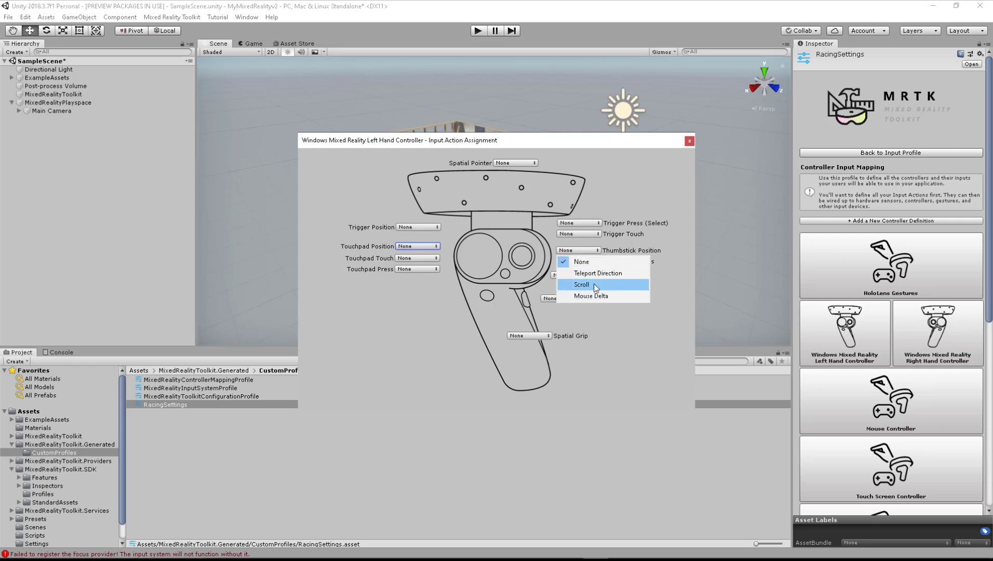
click(571, 398)
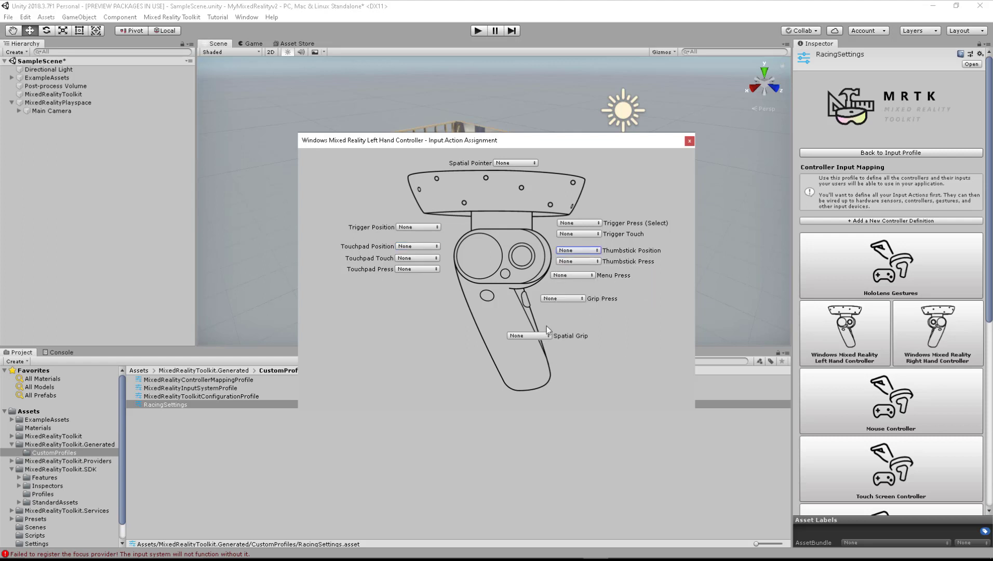
click(569, 300)
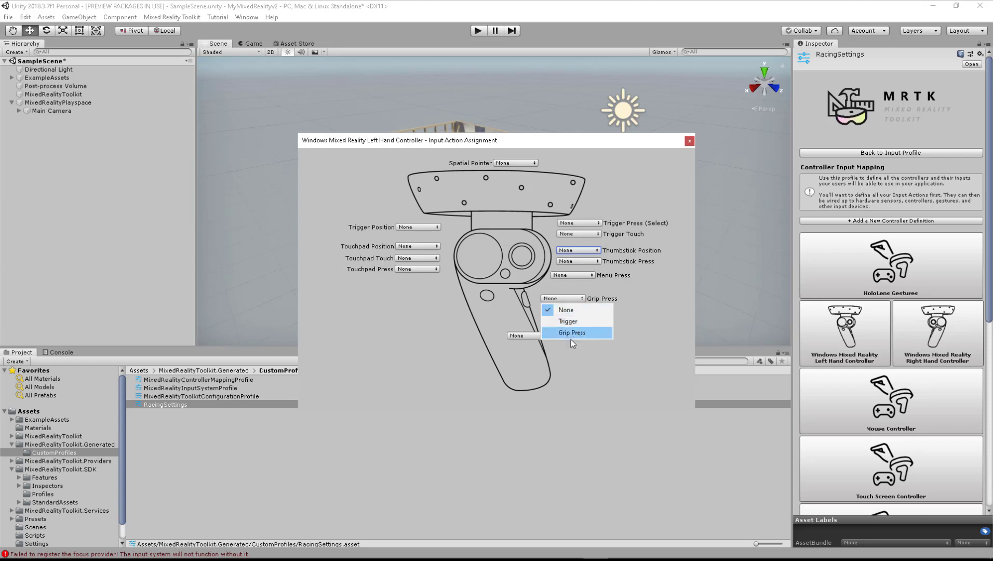
click(594, 416)
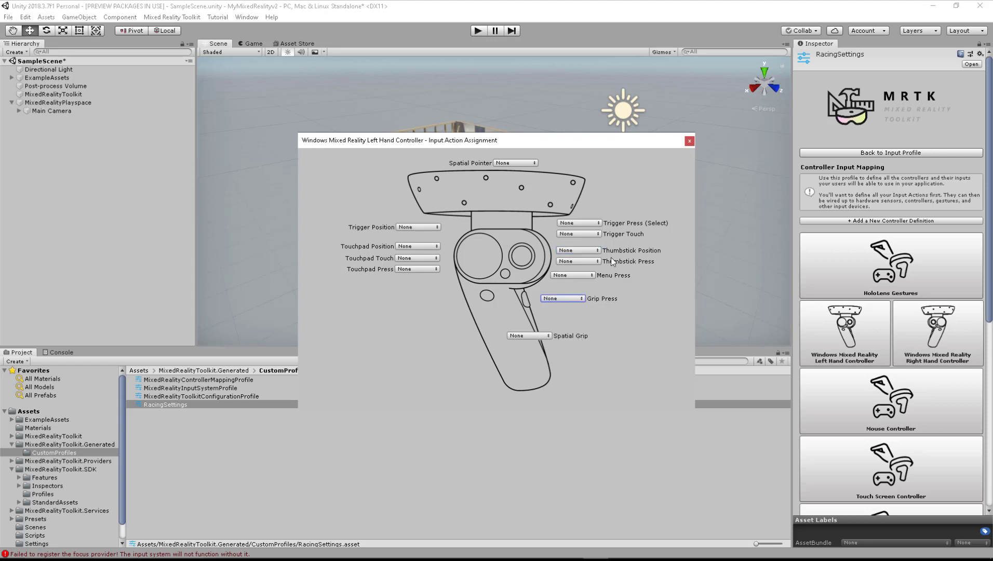
click(594, 223)
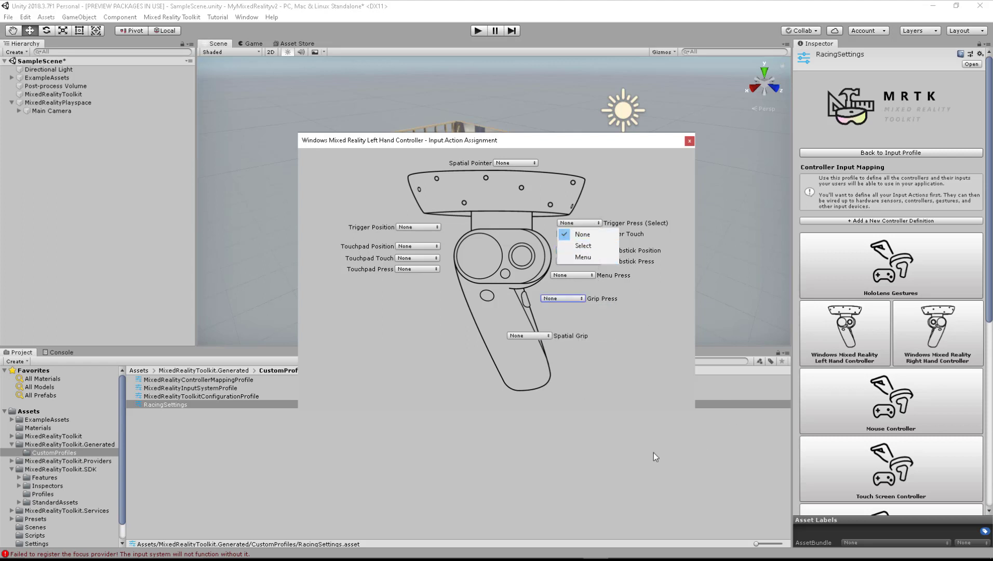
click(487, 458)
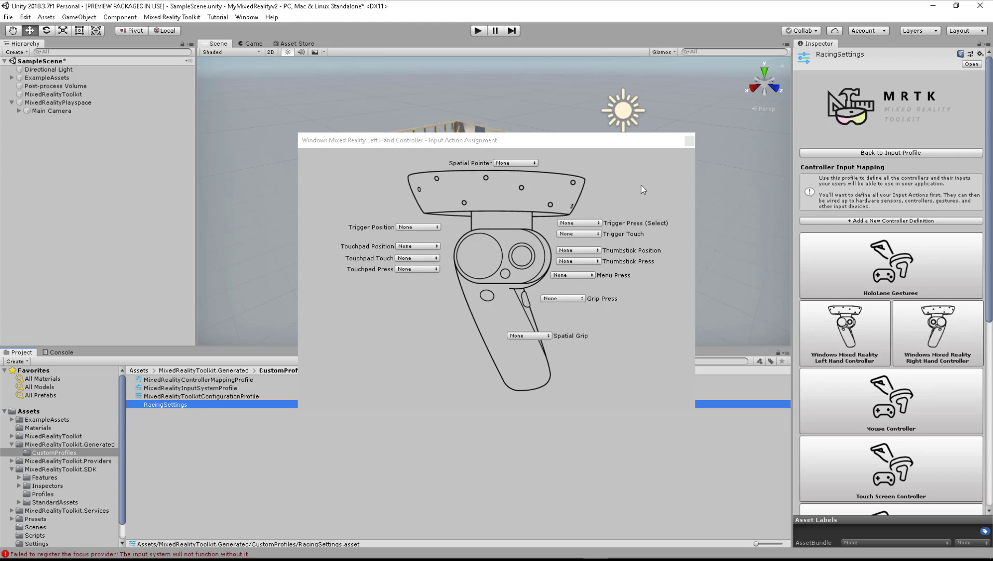
click(689, 141)
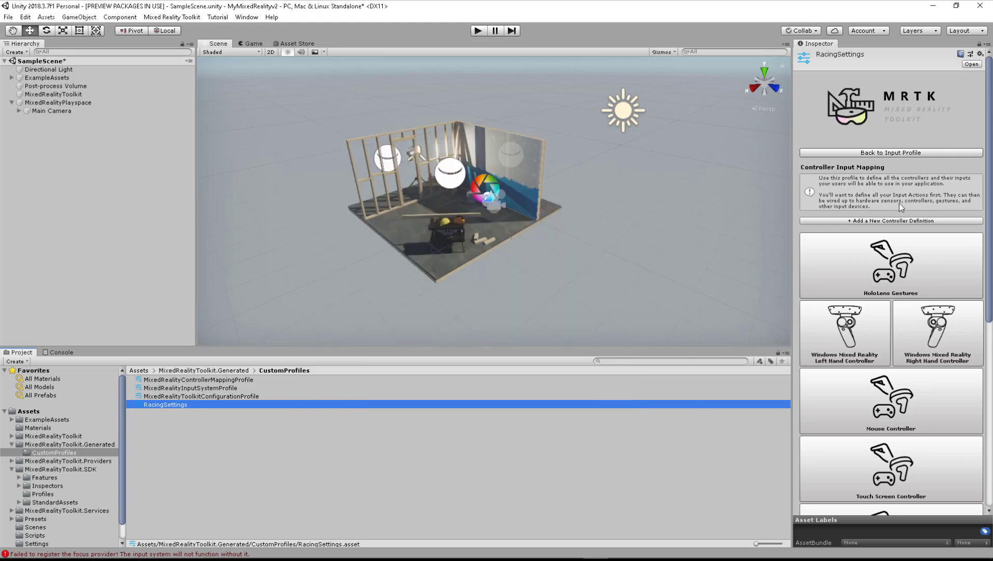
click(911, 153)
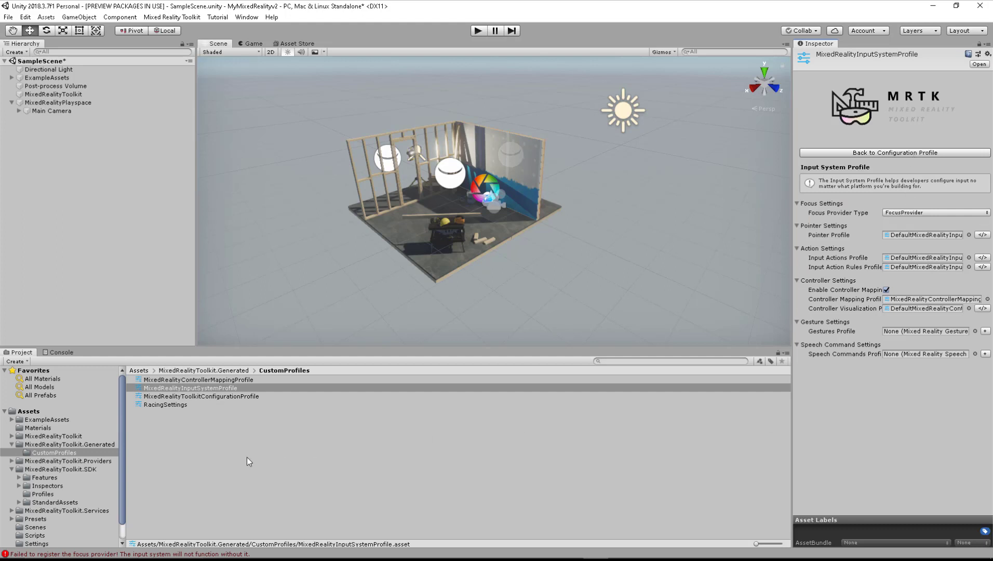
Assign RacingSettings as the controller mapping profile, and switch it back to MixedRealityControllerMappingProfile
drag(170, 405, 927, 303)
drag(216, 388, 253, 432)
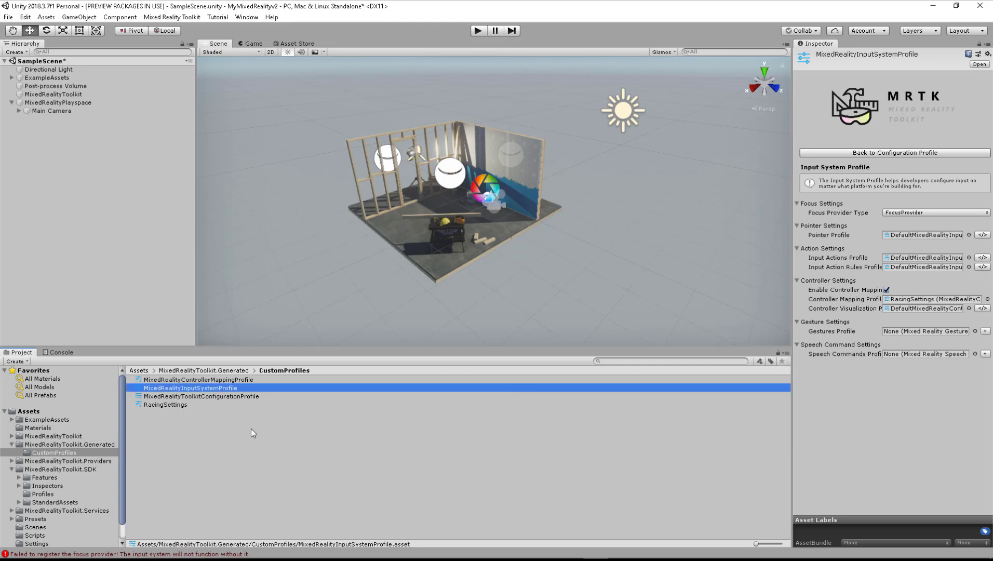
click(986, 299)
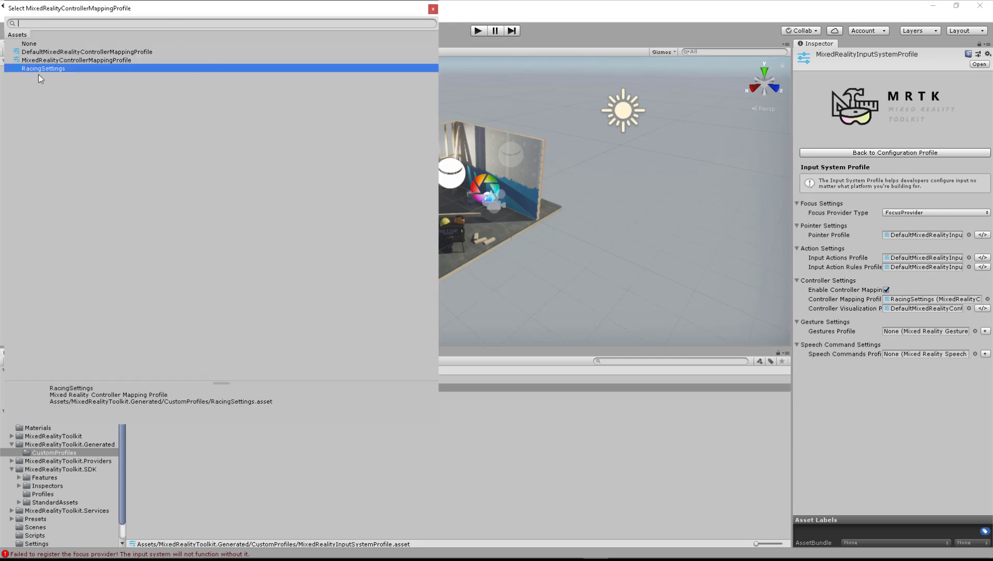
double_click(62, 61)
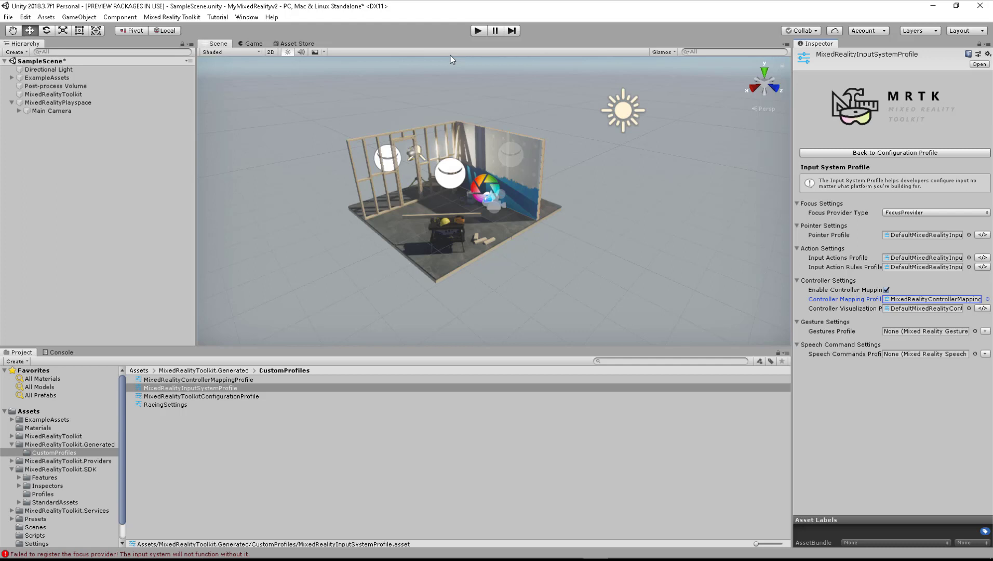
Locate the default input actions profile referenced by the input system profile
click(894, 258)
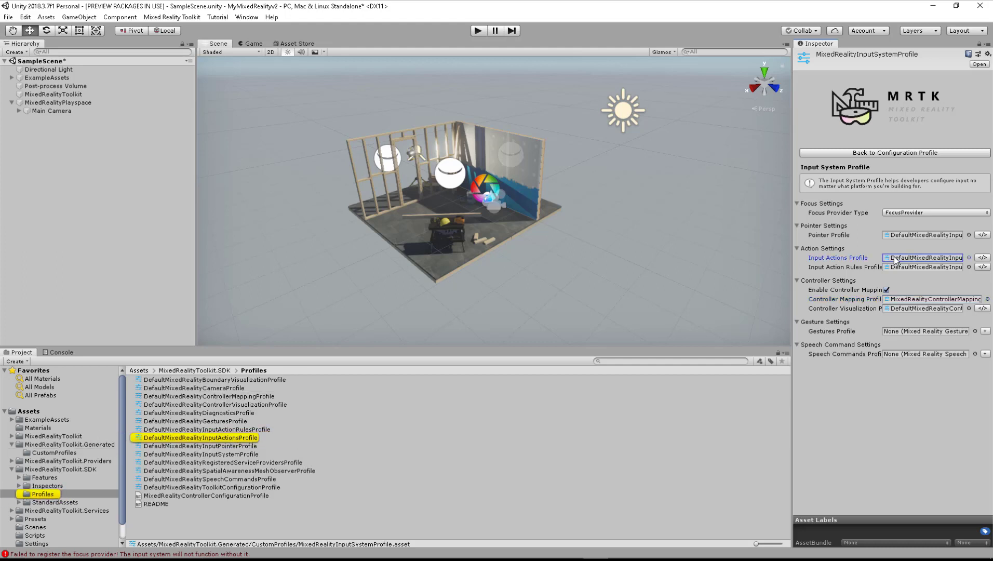